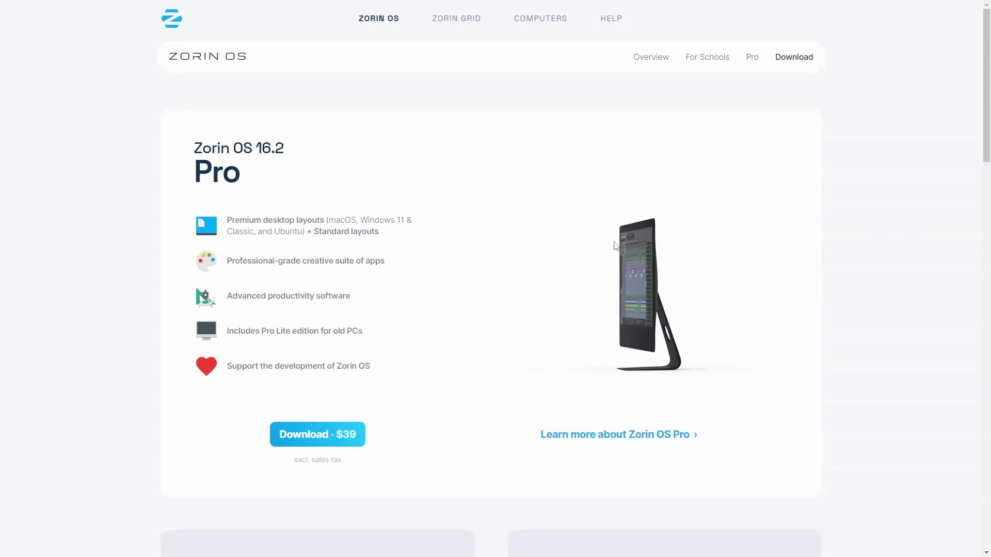
Highlight the Zorin OS 16.2 heading and scroll the download page down
{"action": "left_click_drag", "start_coordinate": [283, 149], "coordinate": [198, 149]}
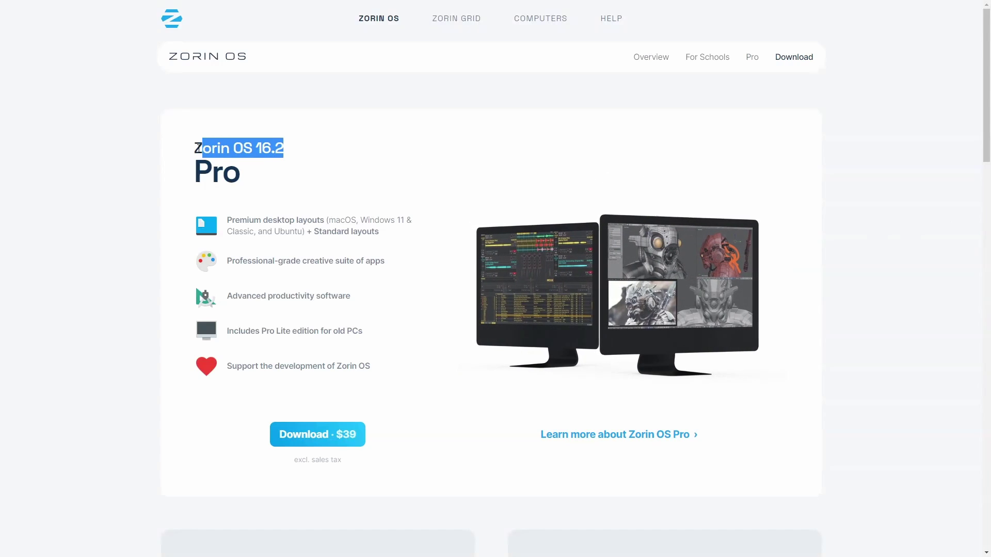
{"action": "left_click", "coordinate": [198, 149]}
{"action": "scroll", "coordinate": [436, 161], "scroll_direction": "down", "scroll_amount": 1}
{"action": "scroll", "coordinate": [469, 179], "scroll_direction": "up", "scroll_amount": 1}
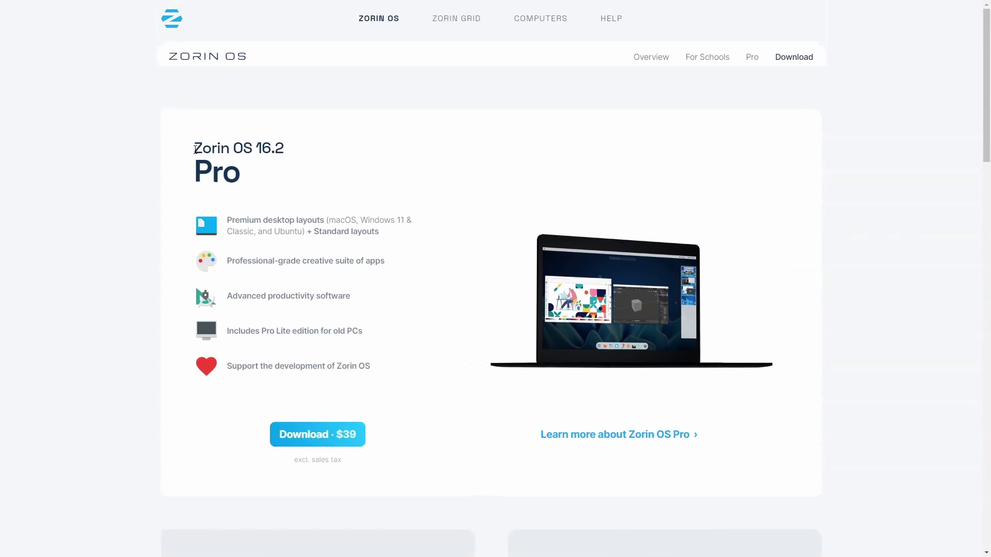
{"action": "left_click_drag", "start_coordinate": [195, 149], "coordinate": [261, 191]}
{"action": "scroll", "coordinate": [273, 194], "scroll_direction": "down", "scroll_amount": 8}
Highlight the Core and Lite edition names, then scroll back up to the Pro card
{"action": "double_click", "coordinate": [377, 188]}
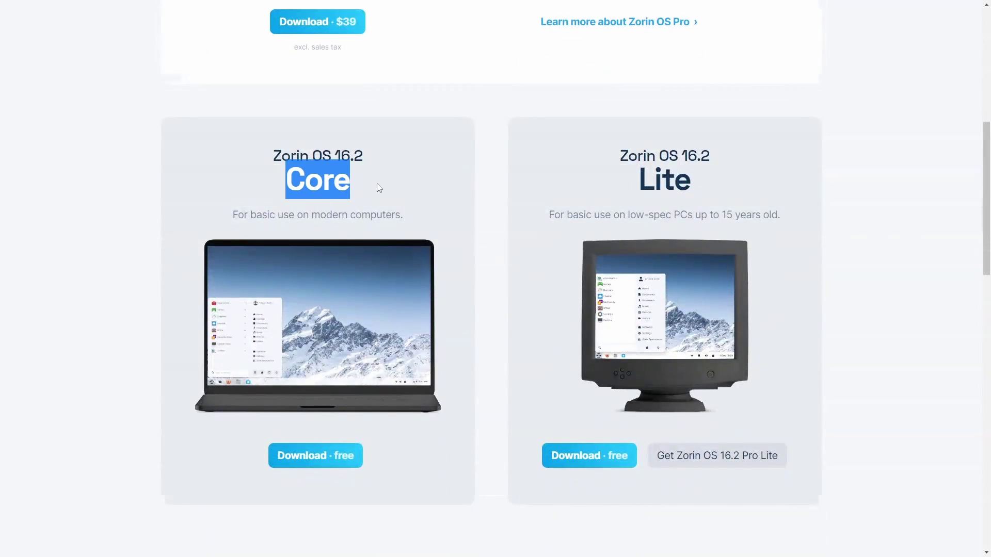
{"action": "left_click", "coordinate": [376, 185]}
{"action": "double_click", "coordinate": [745, 194]}
{"action": "left_click", "coordinate": [609, 189]}
{"action": "scroll", "coordinate": [605, 199], "scroll_direction": "up", "scroll_amount": 1}
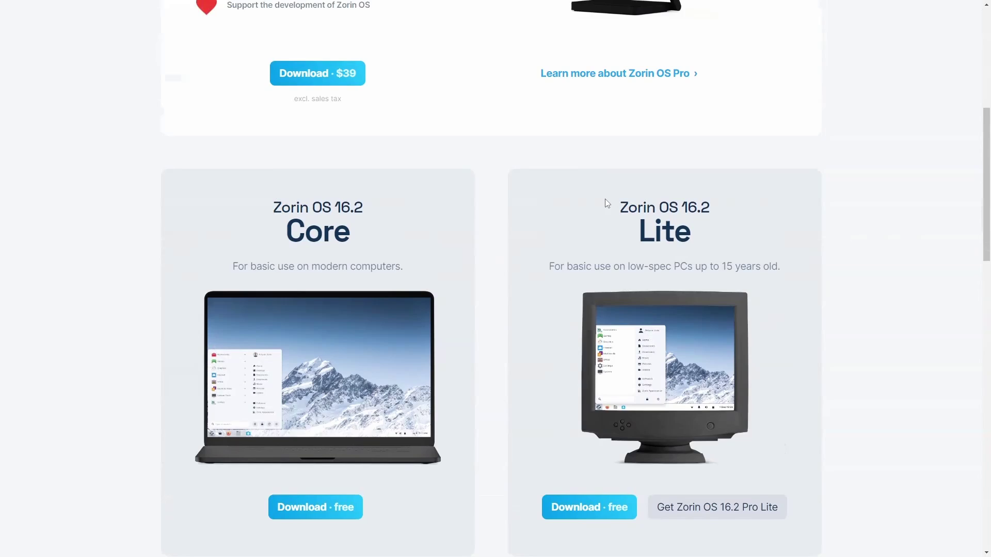
{"action": "scroll", "coordinate": [605, 203], "scroll_direction": "down", "scroll_amount": 1}
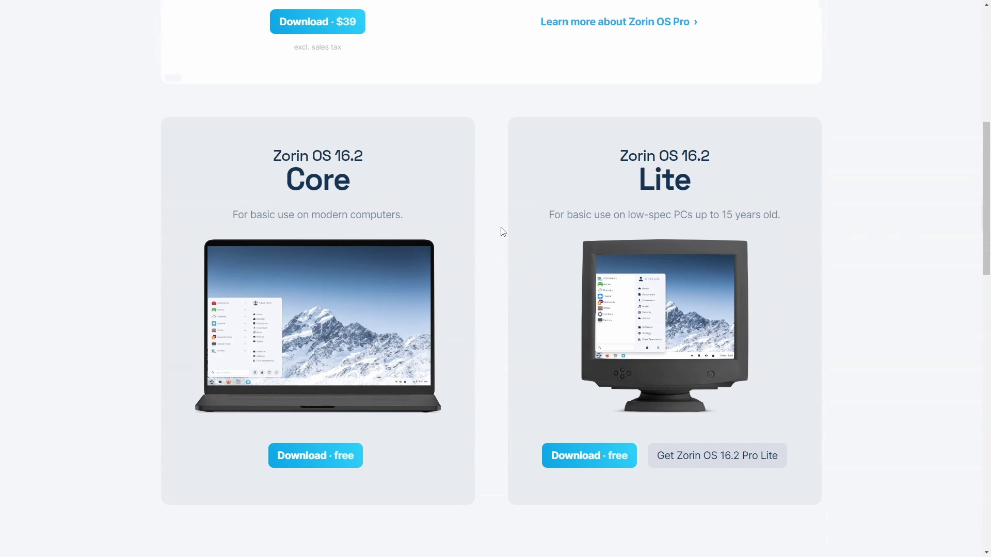
{"action": "scroll", "coordinate": [501, 228], "scroll_direction": "up", "scroll_amount": 3}
{"action": "scroll", "coordinate": [497, 231], "scroll_direction": "up", "scroll_amount": 6}
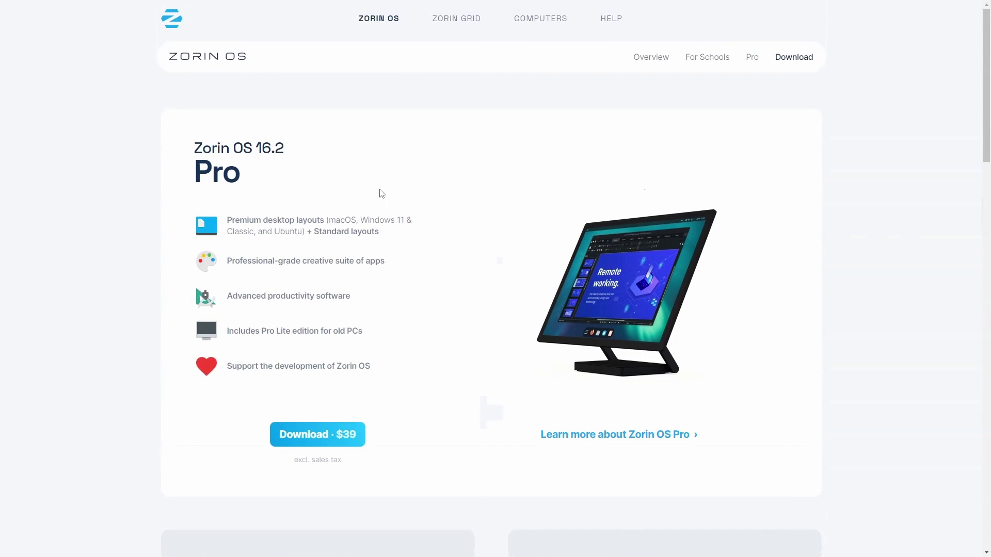
Highlight the Pro title and the 'Support the development of Zorin OS' line
{"action": "left_click_drag", "start_coordinate": [186, 177], "coordinate": [279, 222]}
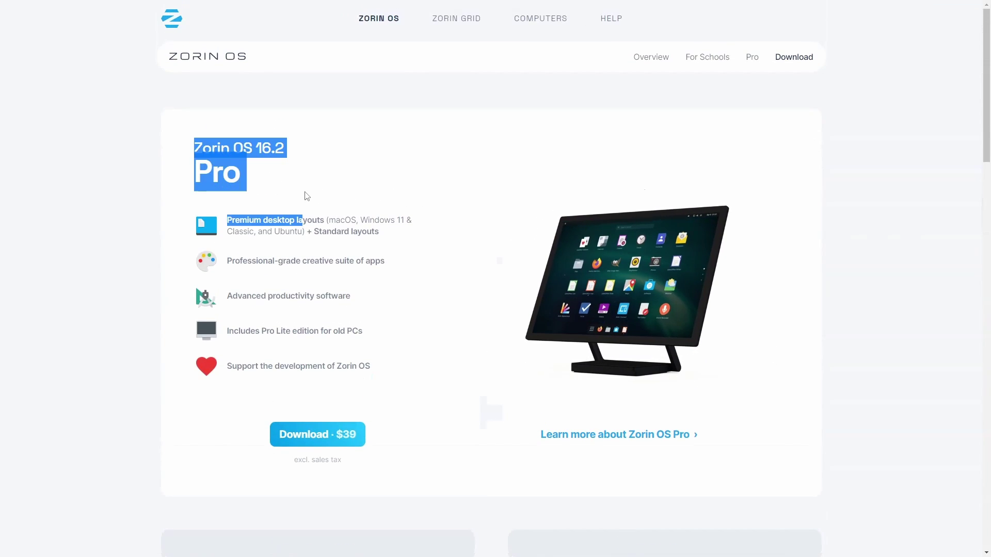
{"action": "left_click", "coordinate": [316, 193]}
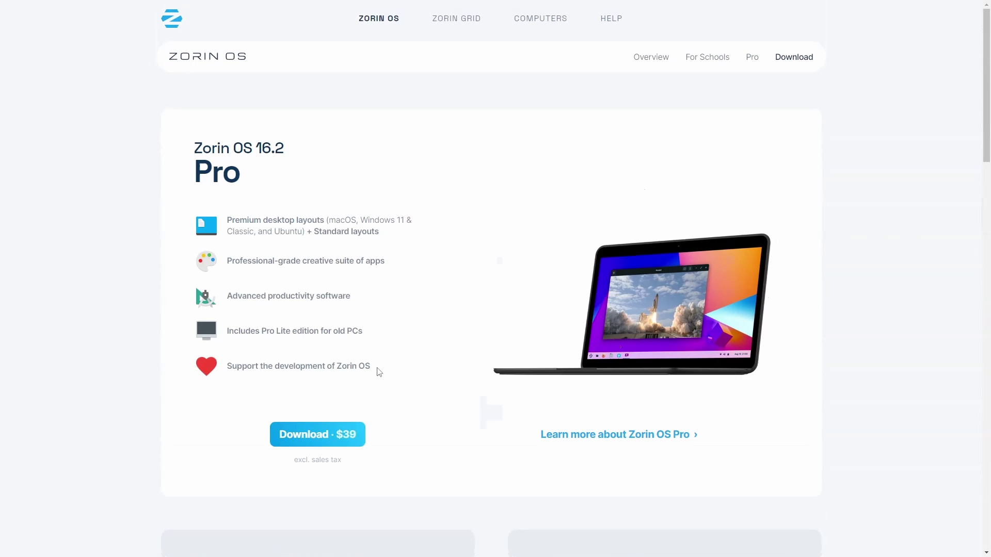
{"action": "left_click_drag", "start_coordinate": [377, 371], "coordinate": [226, 368]}
{"action": "left_click", "coordinate": [353, 359]}
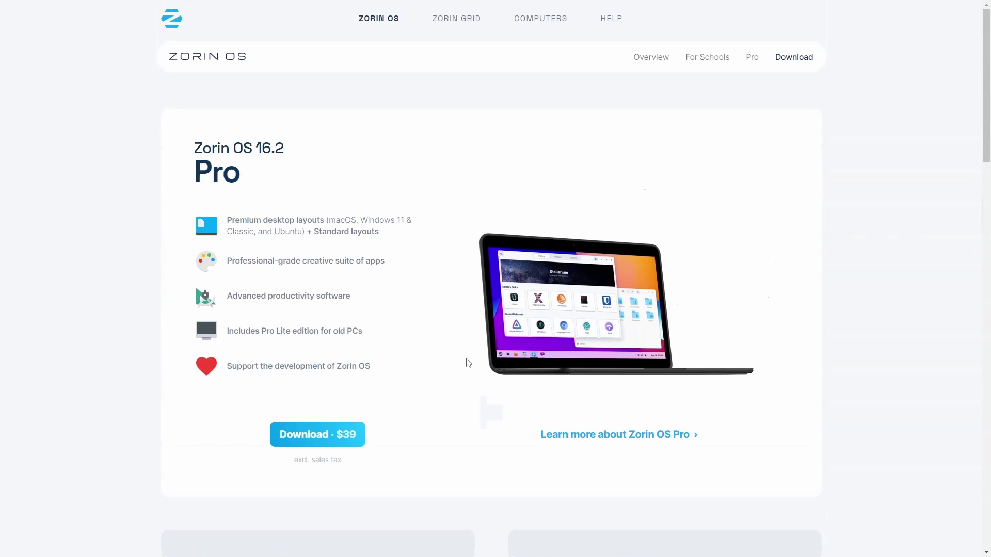
{"action": "left_click_drag", "start_coordinate": [372, 369], "coordinate": [335, 371]}
{"action": "left_click", "coordinate": [383, 387]}
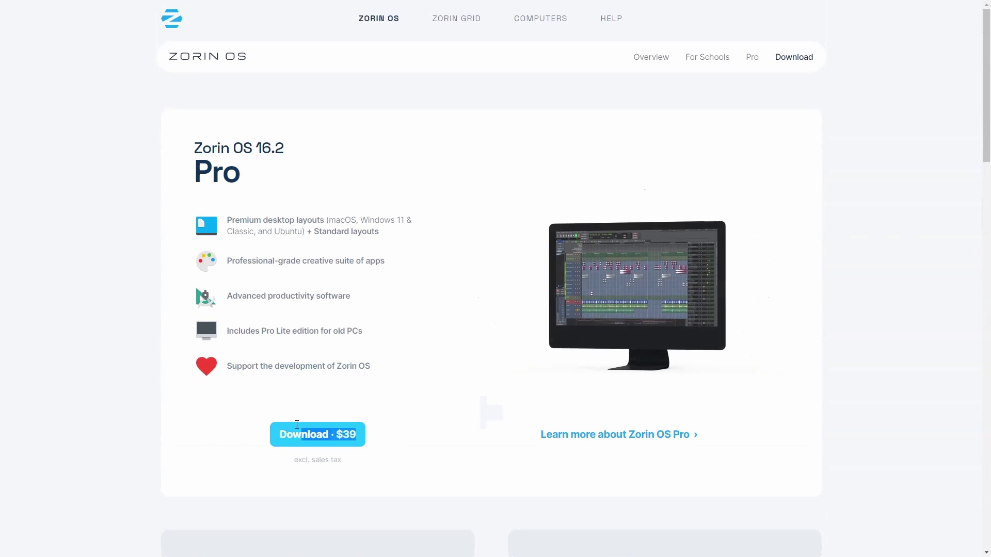
Scroll down and highlight the Zorin OS 16.2 Lite and Core titles
{"action": "scroll", "coordinate": [464, 360], "scroll_direction": "down", "scroll_amount": 8}
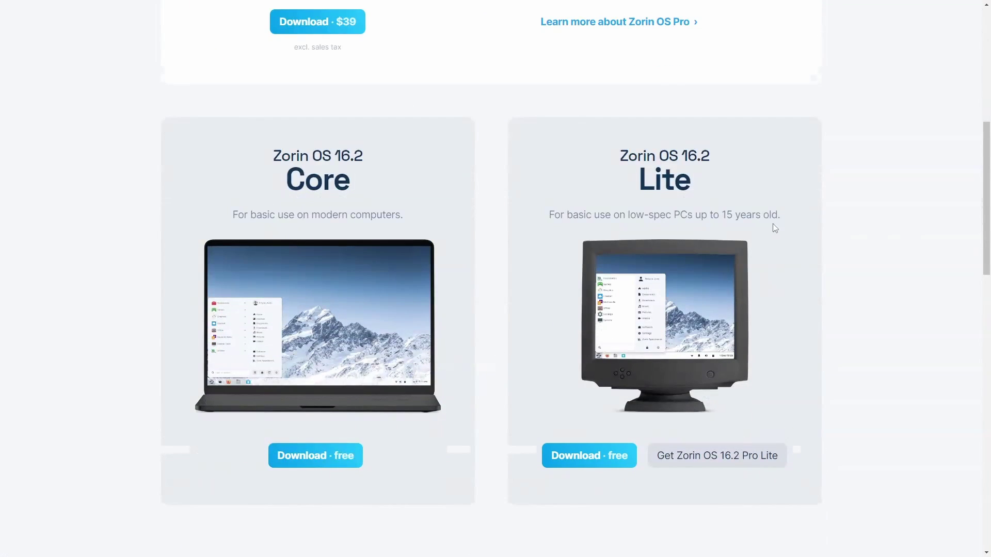
{"action": "left_click_drag", "start_coordinate": [593, 166], "coordinate": [720, 173]}
{"action": "left_click", "coordinate": [720, 173]}
{"action": "left_click_drag", "start_coordinate": [269, 154], "coordinate": [373, 182]}
{"action": "left_click", "coordinate": [373, 181]}
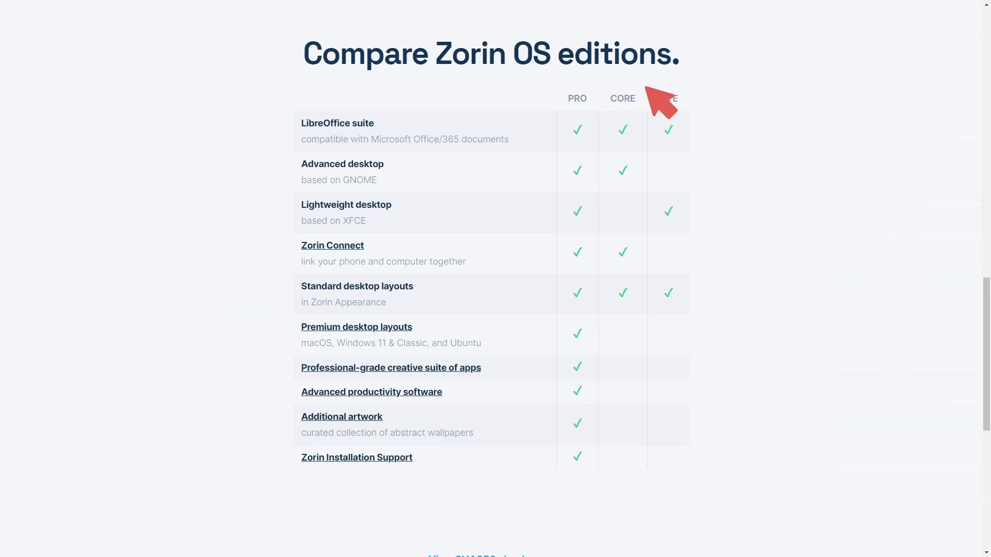
Cross out Core's missing entries: lightweight desktop, premium layouts, creative suite, productivity software, artwork
{"action": "mouse_move", "coordinate": [614, 206]}
{"action": "left_mouse_down"}
{"action": "mouse_move", "coordinate": [629, 225]}
{"action": "mouse_move", "coordinate": [617, 227]}
{"action": "left_mouse_up"}
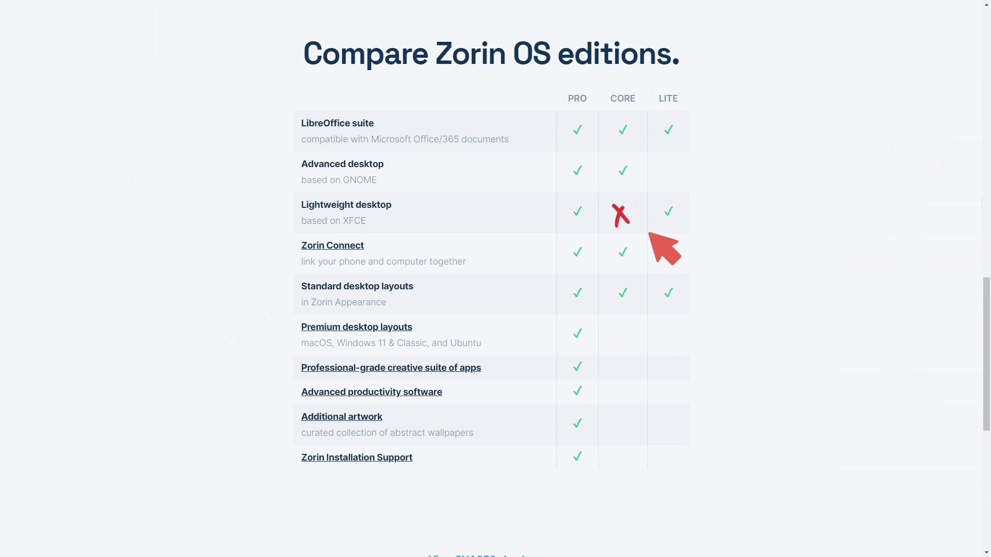
{"action": "left_click_drag", "start_coordinate": [618, 329], "coordinate": [634, 343]}
{"action": "left_click_drag", "start_coordinate": [631, 325], "coordinate": [635, 381]}
{"action": "mouse_move", "coordinate": [631, 359]}
{"action": "left_mouse_down"}
{"action": "mouse_move", "coordinate": [624, 380]}
{"action": "mouse_move", "coordinate": [635, 398]}
{"action": "left_mouse_up"}
{"action": "left_click_drag", "start_coordinate": [630, 380], "coordinate": [637, 430]}
{"action": "left_click_drag", "start_coordinate": [630, 411], "coordinate": [631, 458]}
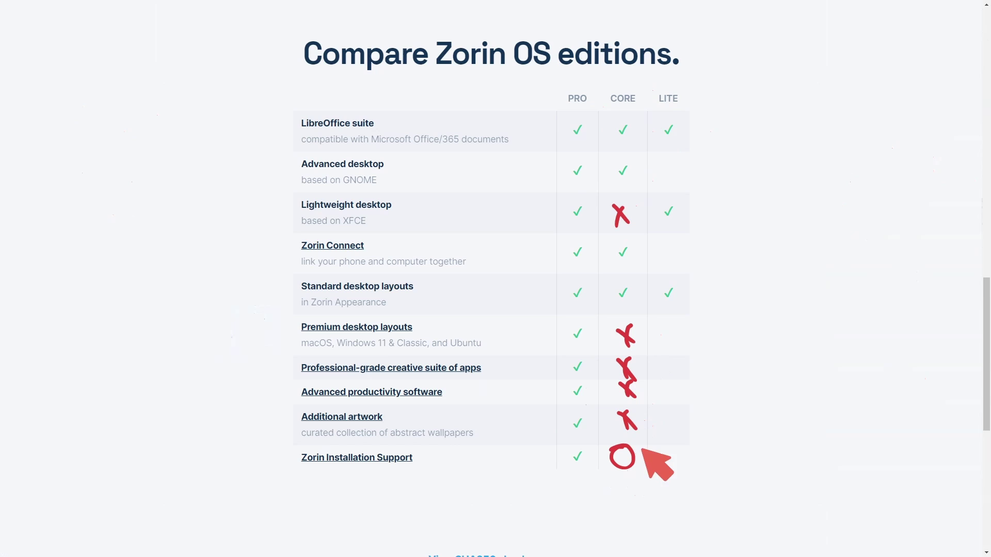
Circle Core's missing Installation Support, write '$39' under Pro, and arrow Lite's missing rows
{"action": "mouse_move", "coordinate": [697, 442]}
{"action": "left_mouse_down"}
{"action": "mouse_move", "coordinate": [704, 437]}
{"action": "mouse_move", "coordinate": [690, 455]}
{"action": "left_mouse_up"}
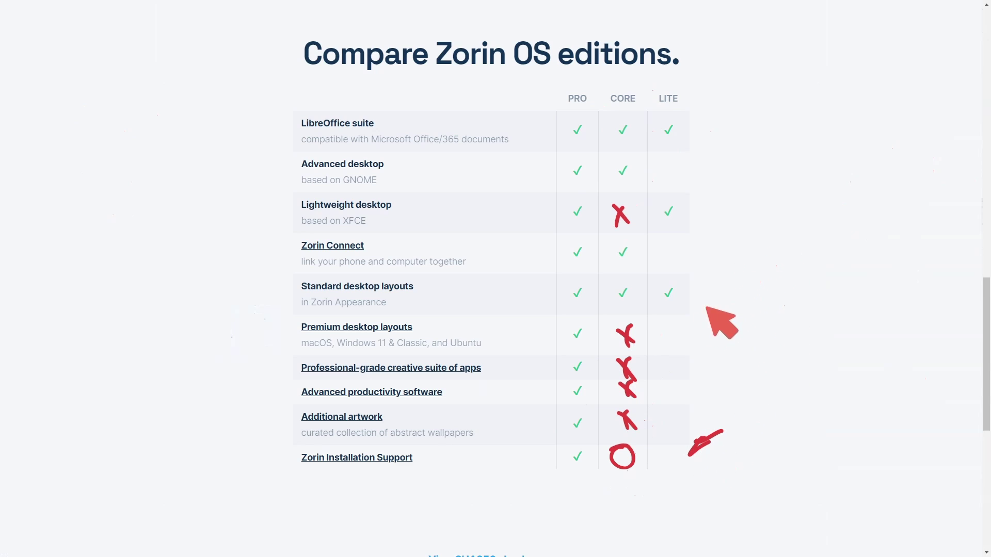
{"action": "left_click_drag", "start_coordinate": [582, 489], "coordinate": [574, 487]}
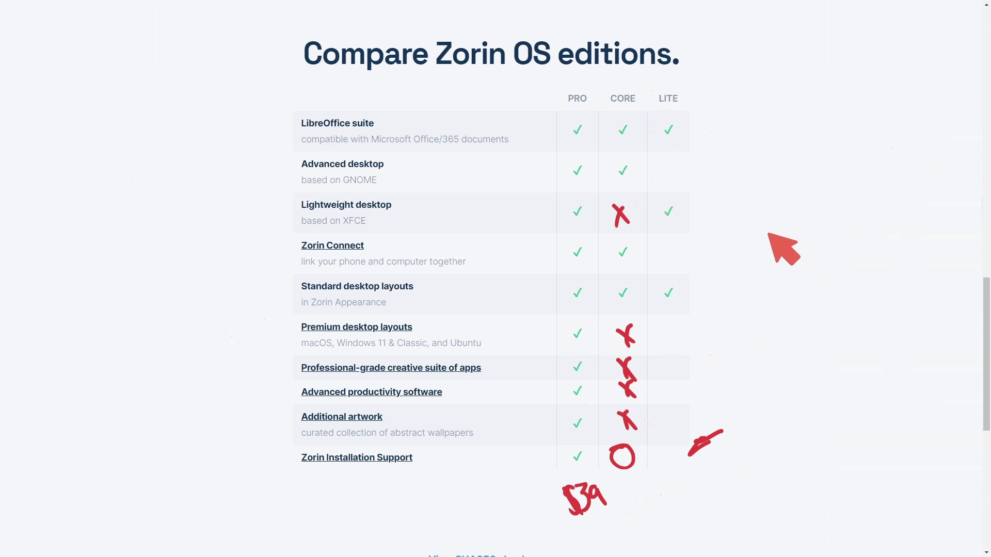
{"action": "left_click_drag", "start_coordinate": [684, 258], "coordinate": [728, 254]}
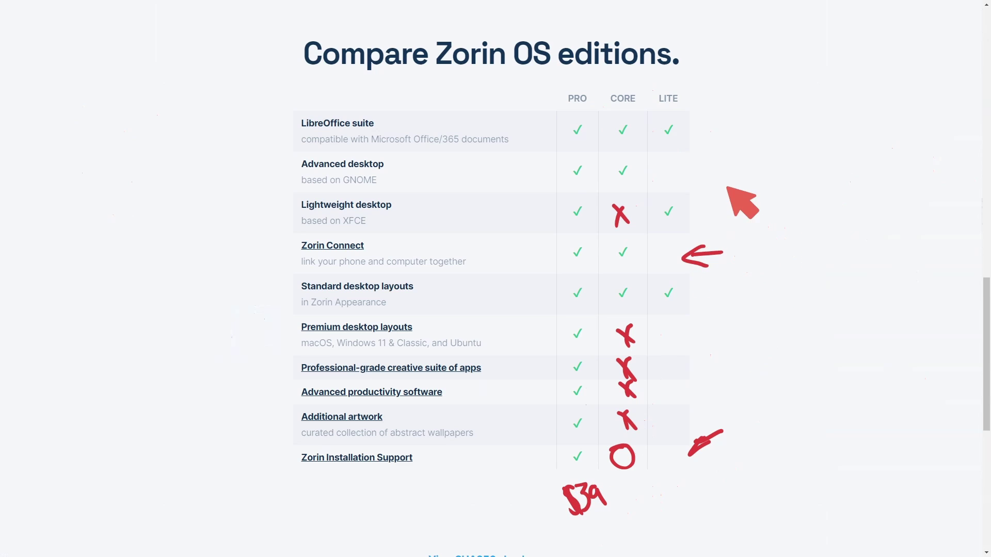
{"action": "left_click_drag", "start_coordinate": [723, 169], "coordinate": [676, 172]}
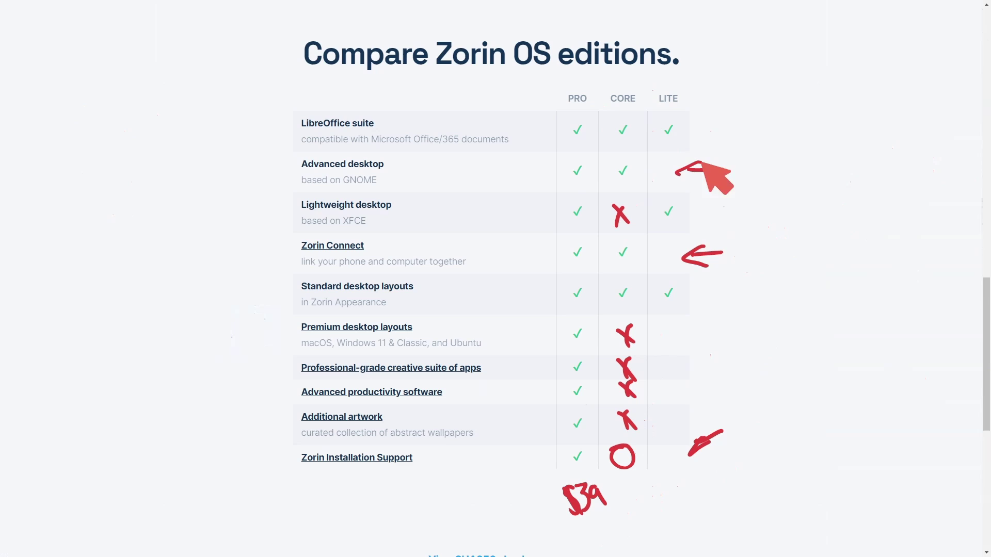
Highlight the Core card text, then download Core free, skipping the newsletter signup
{"action": "scroll", "coordinate": [528, 348], "scroll_direction": "up", "scroll_amount": 15}
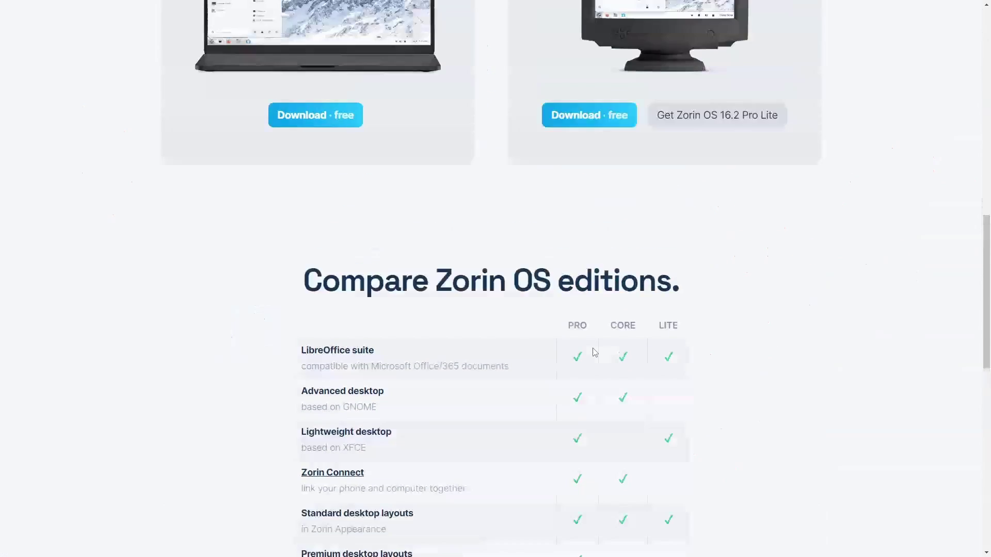
{"action": "left_click_drag", "start_coordinate": [477, 506], "coordinate": [203, 146]}
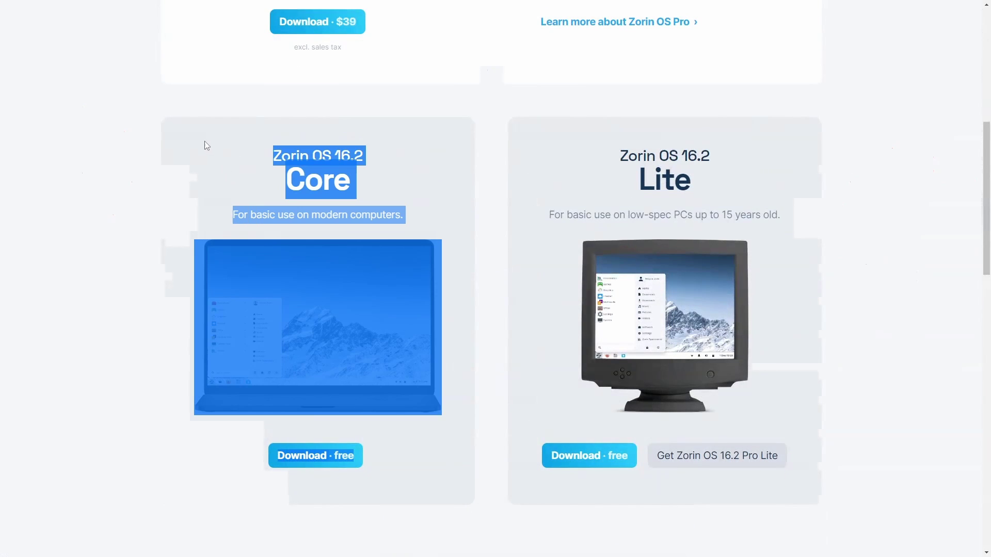
{"action": "left_click", "coordinate": [381, 203]}
{"action": "left_click_drag", "start_coordinate": [375, 213], "coordinate": [278, 181]}
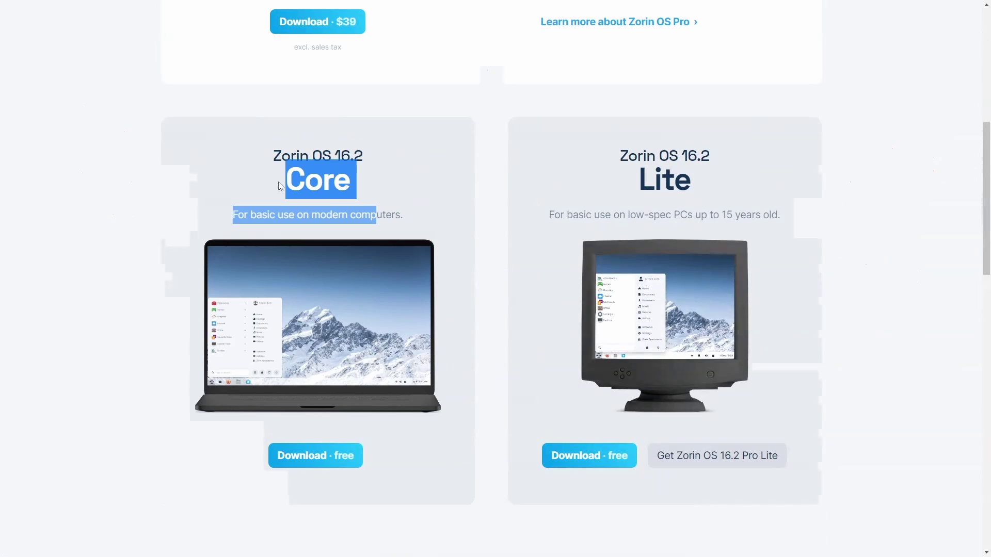
{"action": "left_click", "coordinate": [366, 209]}
{"action": "left_click", "coordinate": [411, 225]}
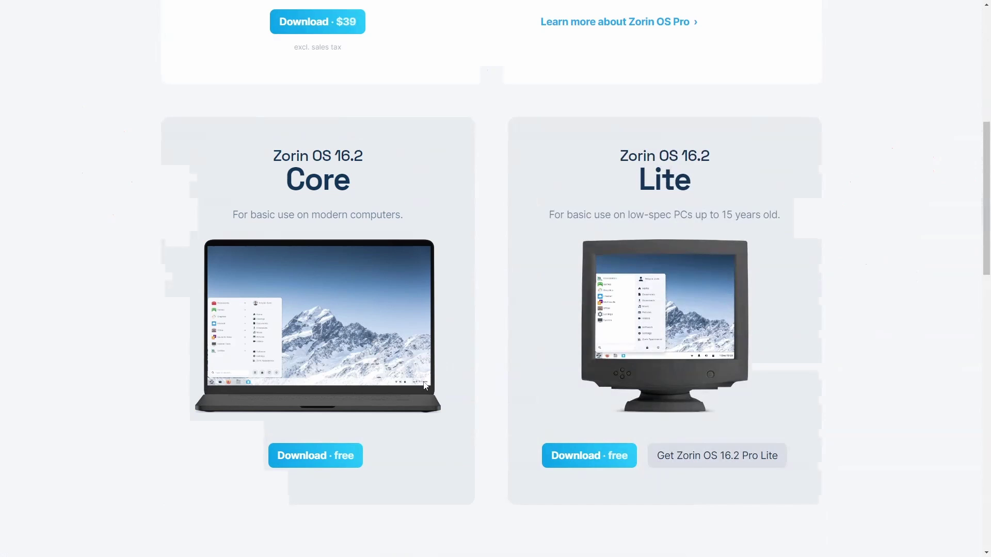
{"action": "left_click", "coordinate": [339, 463]}
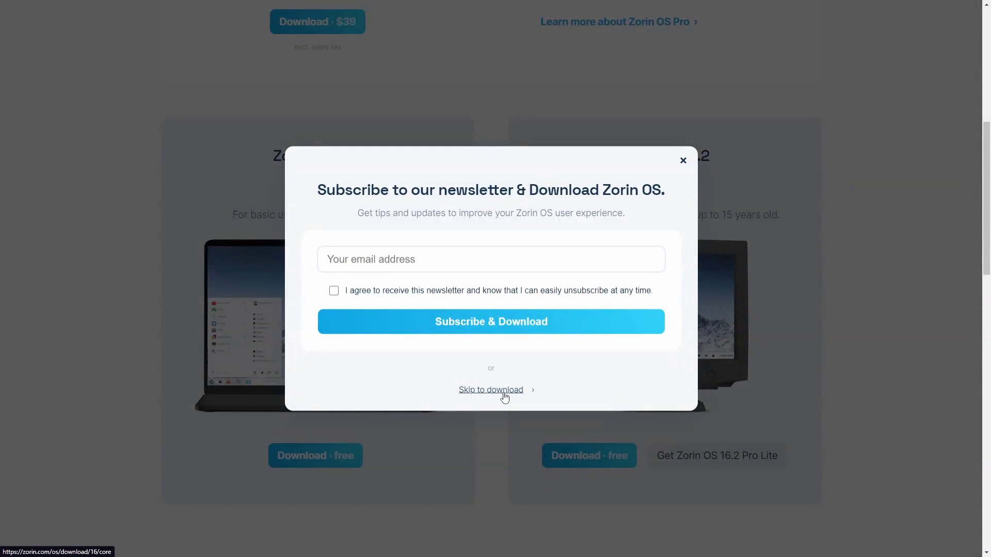
{"action": "left_click", "coordinate": [504, 395]}
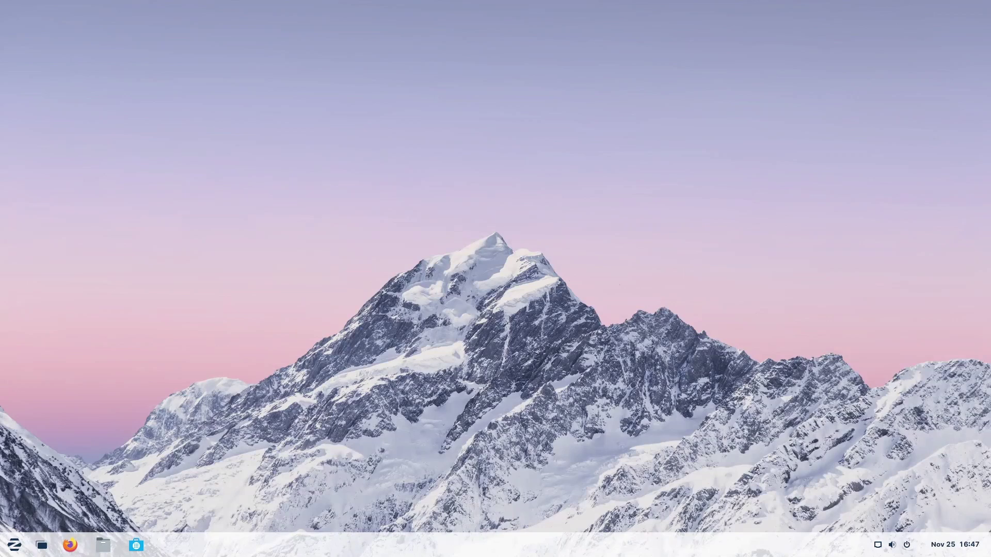
Scribble a note, then draw red arrows at the status indicators, clock and software store
{"action": "mouse_move", "coordinate": [383, 178]}
{"action": "left_mouse_down"}
{"action": "mouse_move", "coordinate": [391, 218]}
{"action": "mouse_move", "coordinate": [509, 178]}
{"action": "left_mouse_up"}
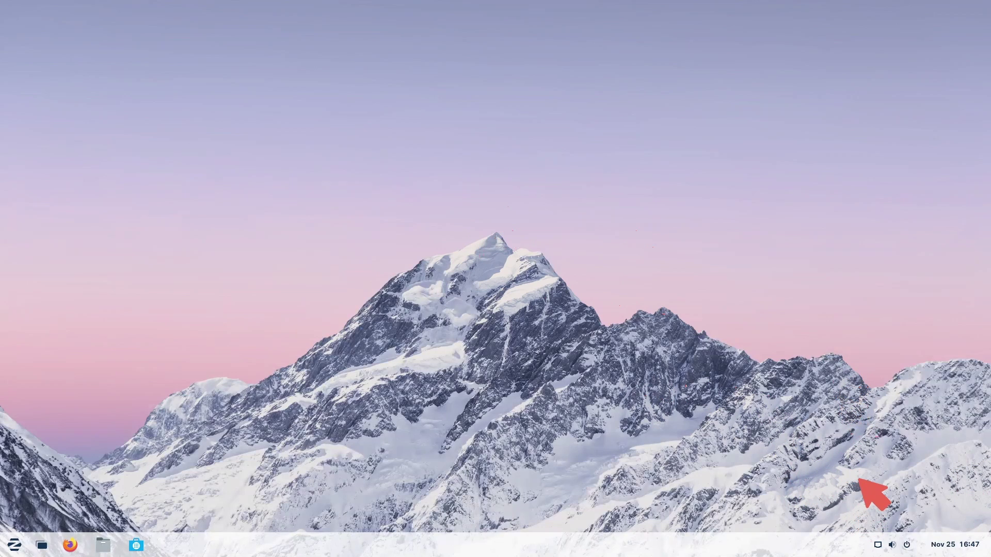
{"action": "mouse_move", "coordinate": [855, 491]}
{"action": "left_mouse_down"}
{"action": "mouse_move", "coordinate": [877, 525]}
{"action": "mouse_move", "coordinate": [886, 503]}
{"action": "left_mouse_up"}
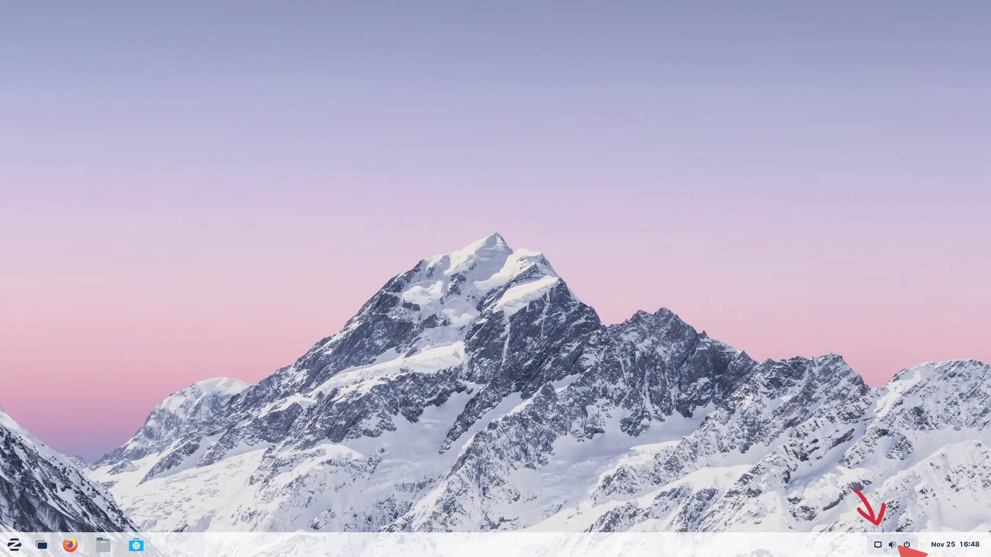
{"action": "mouse_move", "coordinate": [936, 495]}
{"action": "left_mouse_down"}
{"action": "mouse_move", "coordinate": [947, 523]}
{"action": "mouse_move", "coordinate": [954, 512]}
{"action": "left_mouse_up"}
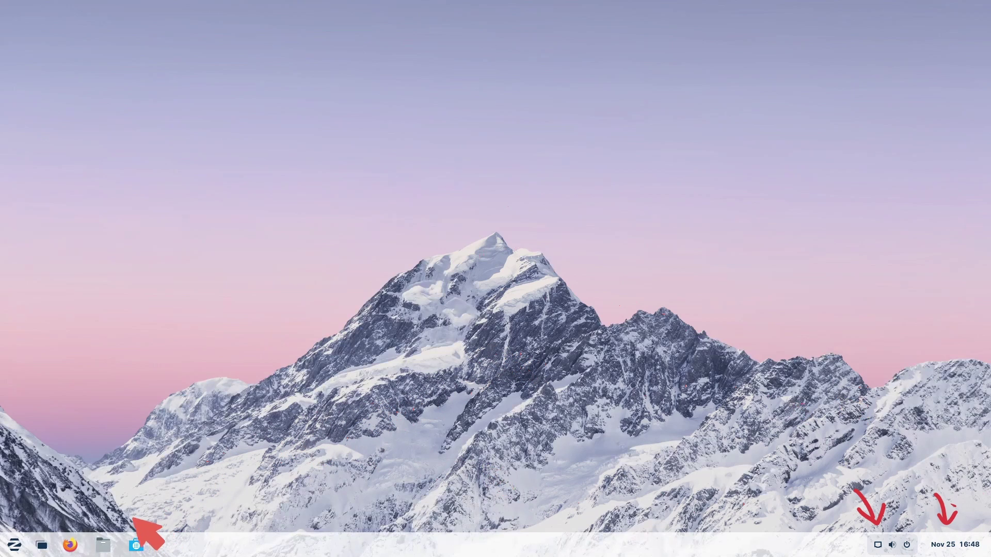
{"action": "mouse_move", "coordinate": [146, 506]}
{"action": "left_mouse_down"}
{"action": "mouse_move", "coordinate": [128, 517]}
{"action": "mouse_move", "coordinate": [145, 523]}
{"action": "left_mouse_up"}
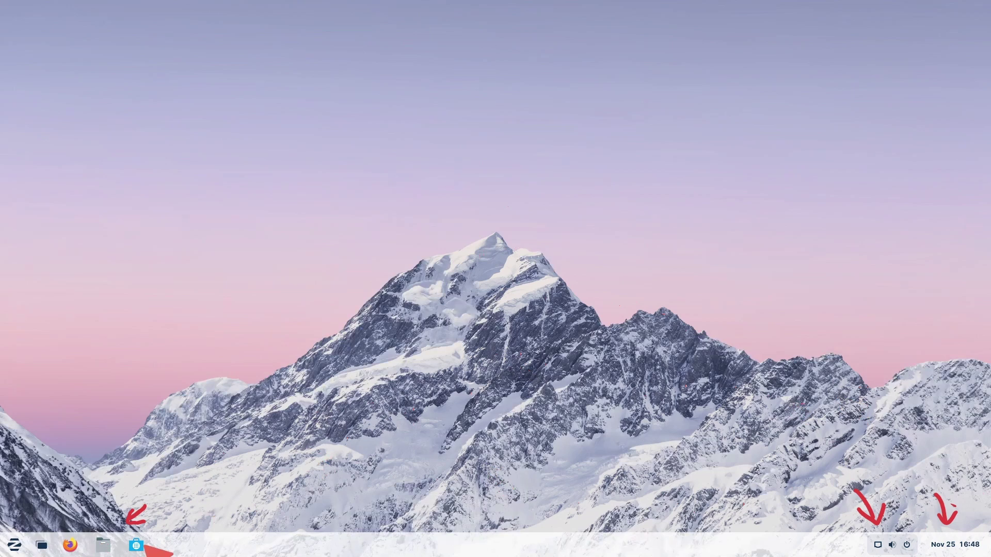
Draw a red arrow at the Zorin menu button and circle it
{"action": "left_click_drag", "start_coordinate": [14, 499], "coordinate": [19, 523]}
{"action": "left_click_drag", "start_coordinate": [12, 513], "coordinate": [29, 515]}
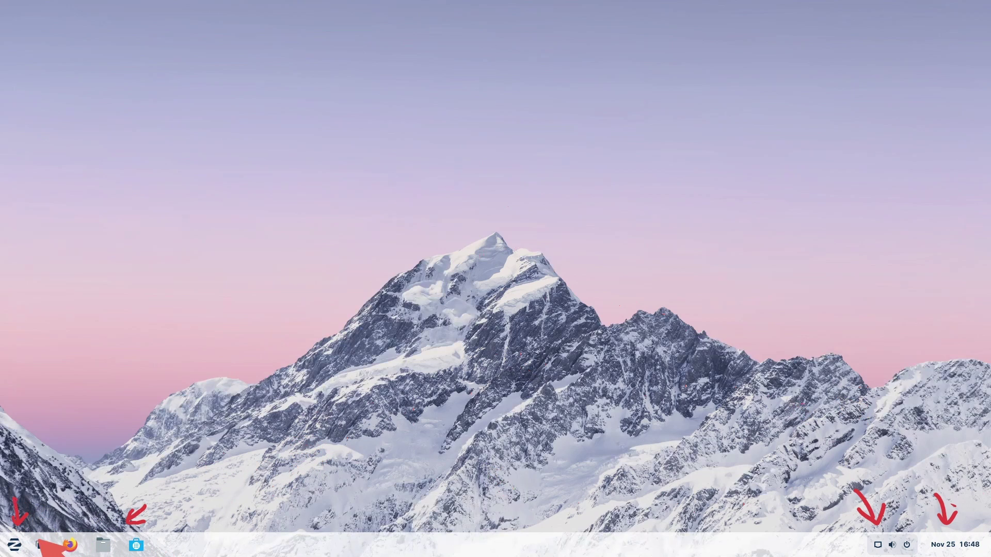
{"action": "left_click_drag", "start_coordinate": [5, 553], "coordinate": [27, 532]}
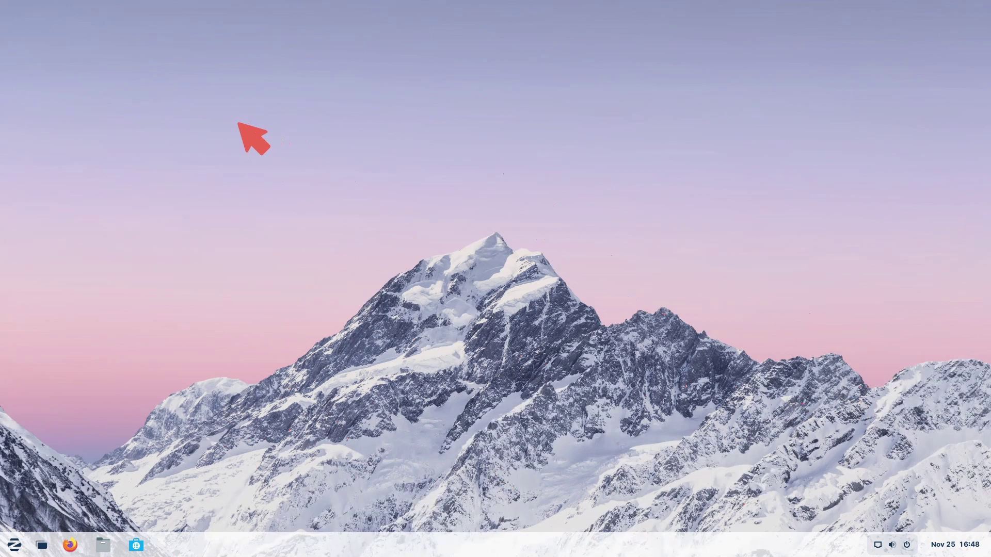
Handwrite 'Easily install NVidia' in red across the sky and underline it
{"action": "mouse_move", "coordinate": [256, 99]}
{"action": "left_mouse_down"}
{"action": "mouse_move", "coordinate": [258, 140]}
{"action": "mouse_move", "coordinate": [262, 122]}
{"action": "mouse_move", "coordinate": [299, 129]}
{"action": "mouse_move", "coordinate": [391, 107]}
{"action": "mouse_move", "coordinate": [404, 93]}
{"action": "mouse_move", "coordinate": [589, 110]}
{"action": "left_mouse_up"}
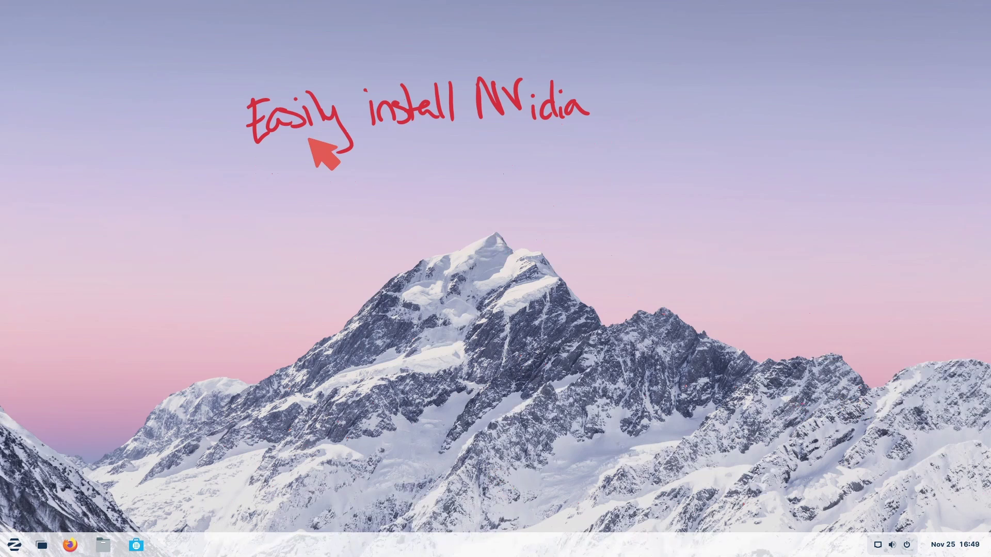
{"action": "left_click_drag", "start_coordinate": [467, 151], "coordinate": [594, 147]}
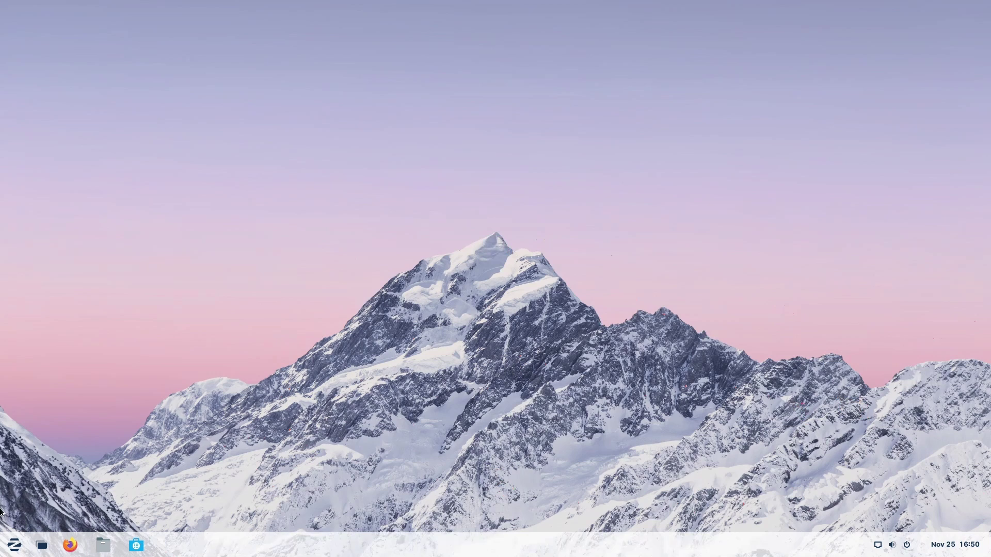
Glance at the app menu and the calendar and notifications panel, closing each
{"action": "left_click", "coordinate": [15, 545]}
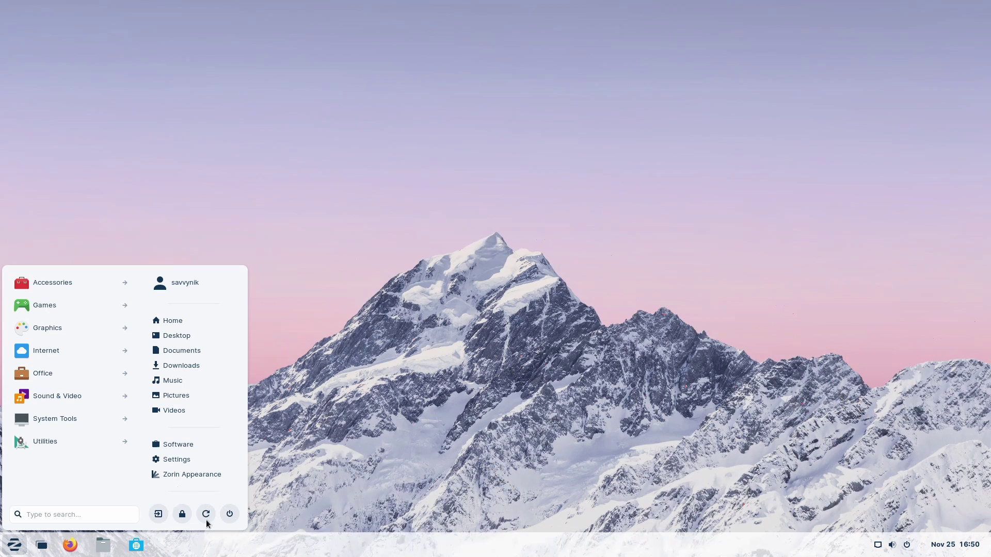
{"action": "left_click", "coordinate": [323, 470]}
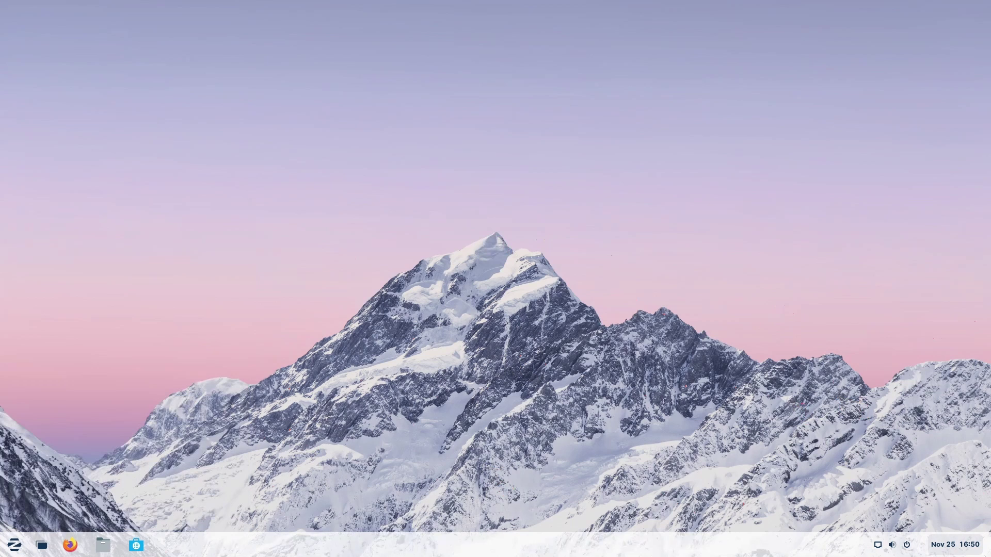
{"action": "left_click", "coordinate": [955, 545]}
{"action": "left_click", "coordinate": [950, 547]}
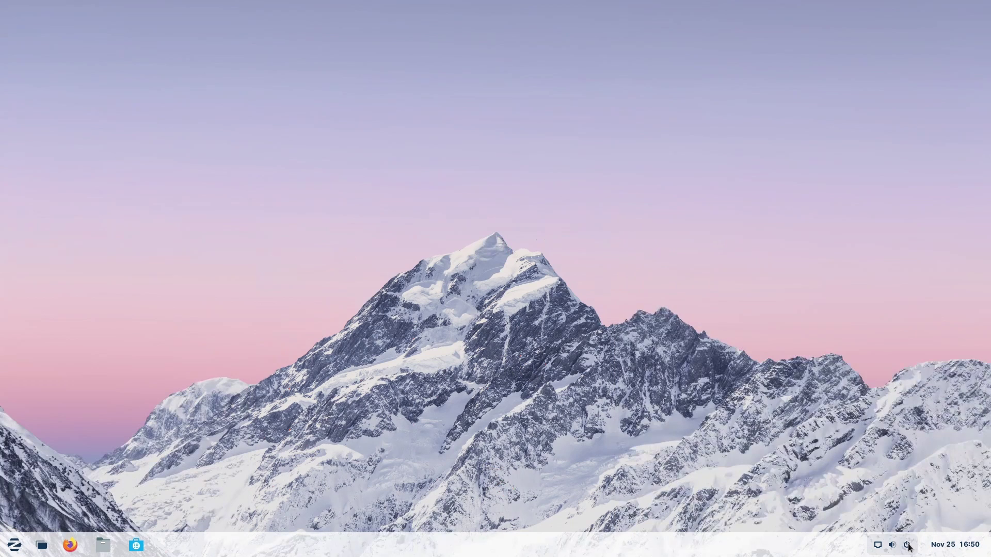
Check the system status menu, open Files at Home, then open the app menu
{"action": "left_click", "coordinate": [893, 545]}
{"action": "left_click", "coordinate": [811, 540]}
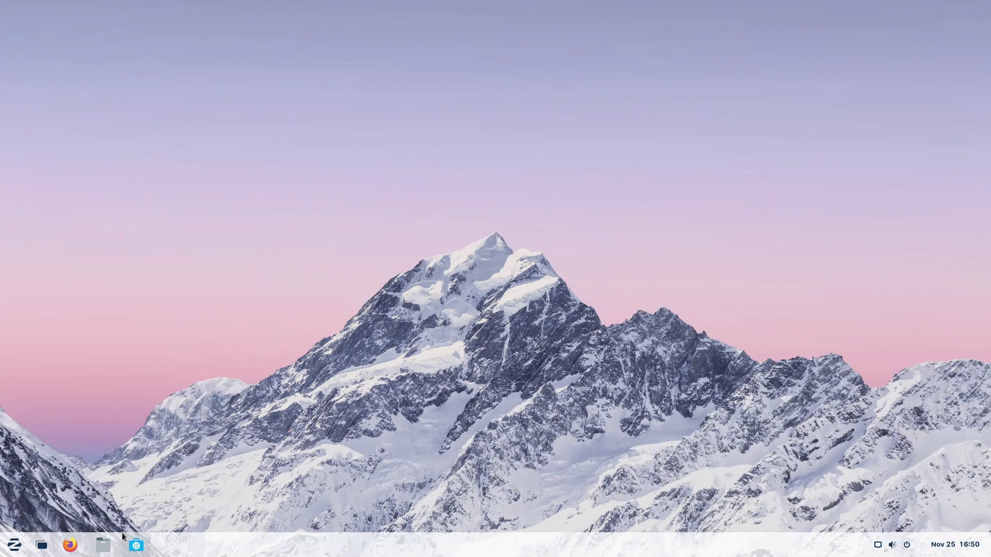
{"action": "left_click", "coordinate": [103, 545]}
{"action": "left_click", "coordinate": [13, 545]}
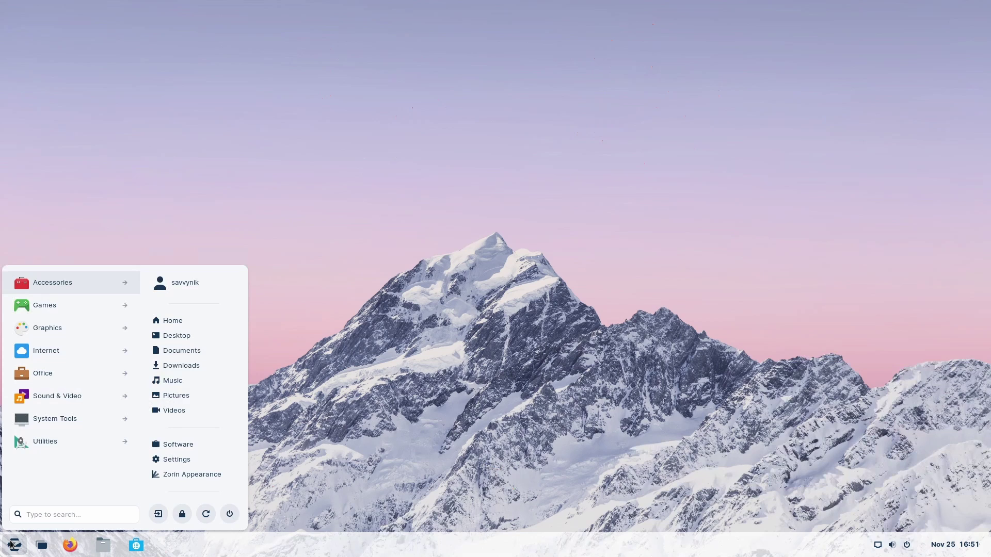
Search 'windo' in the menu and install Windows App Support, authorising with the account password
{"action": "type", "text": "windows"}
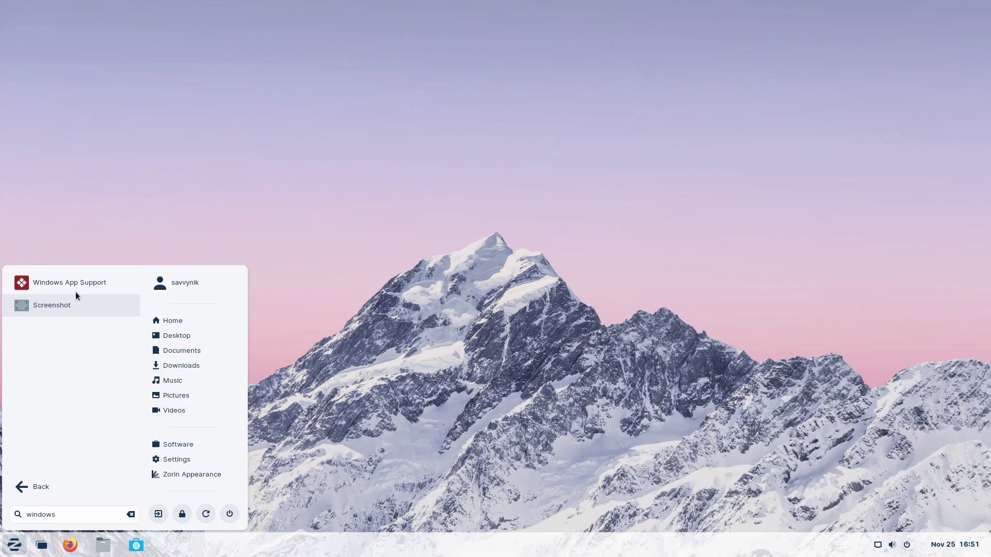
{"action": "left_click", "coordinate": [80, 287]}
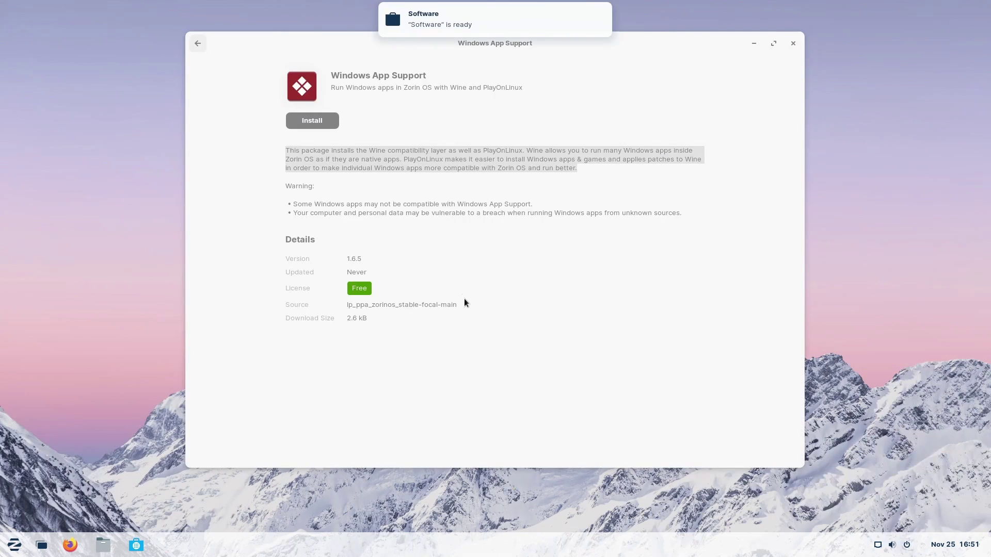
{"action": "left_click", "coordinate": [317, 122]}
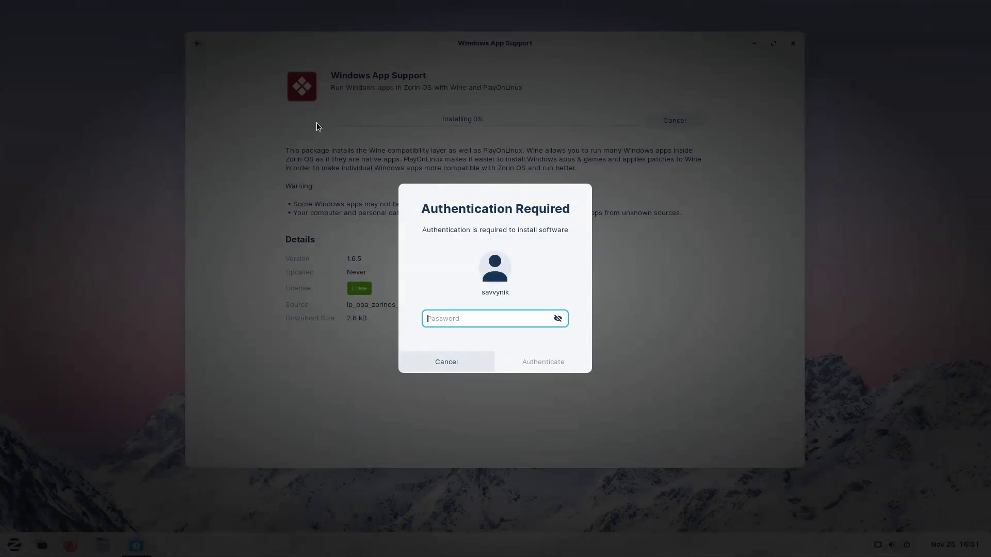
{"action": "type", "text": "*********"}
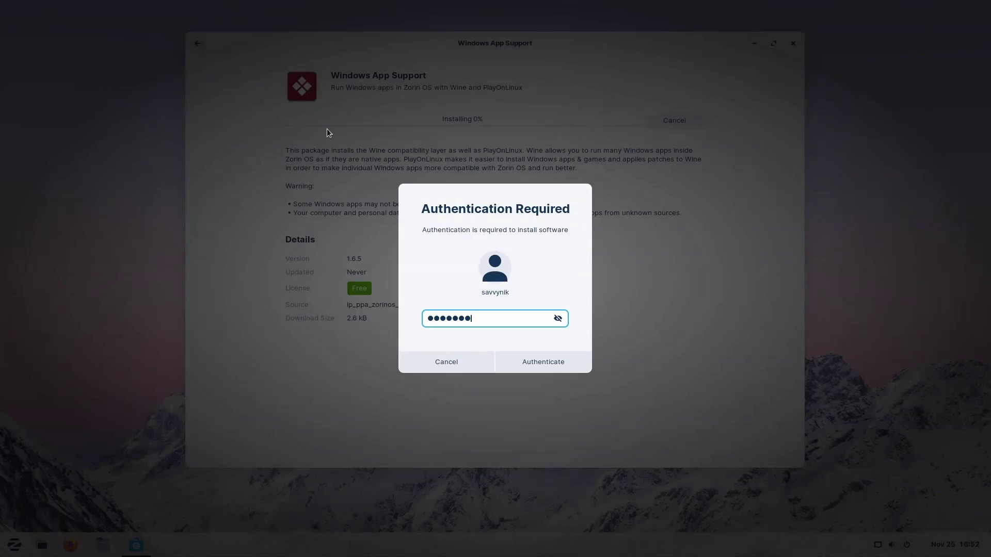
{"action": "key", "text": "Return"}
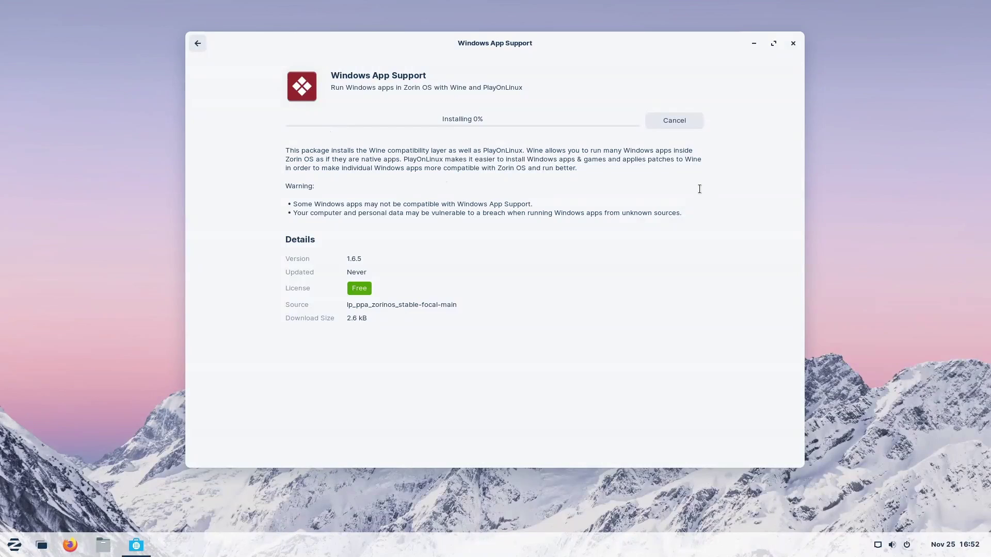
Minimise the installer, browse Accessories and Games in the app menu, then list Graphics
{"action": "left_click", "coordinate": [754, 44]}
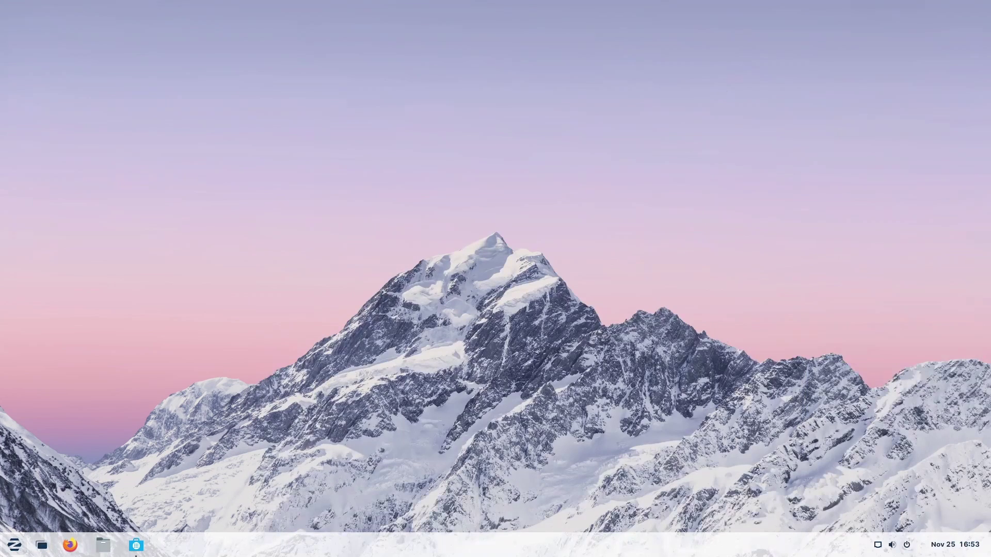
{"action": "left_click", "coordinate": [15, 545]}
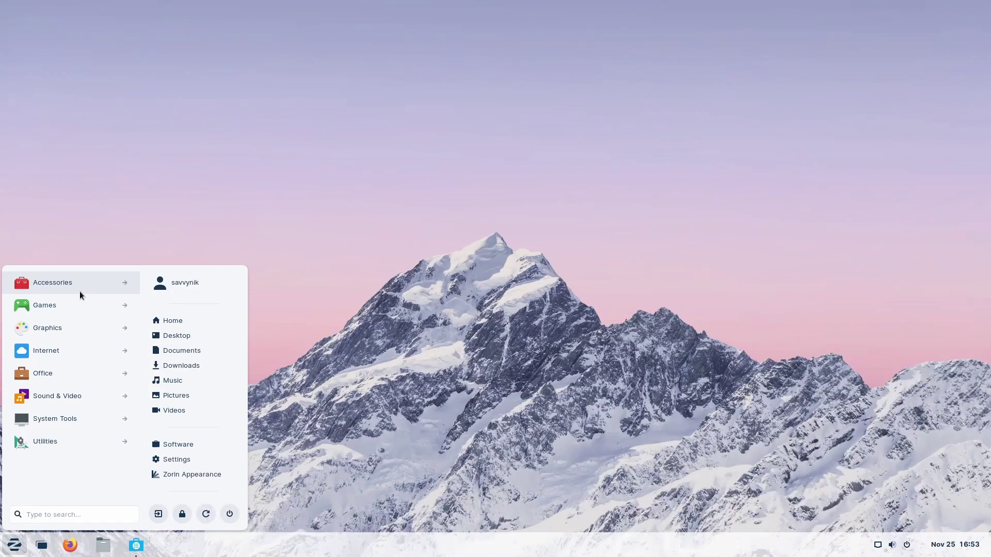
{"action": "left_click", "coordinate": [96, 288]}
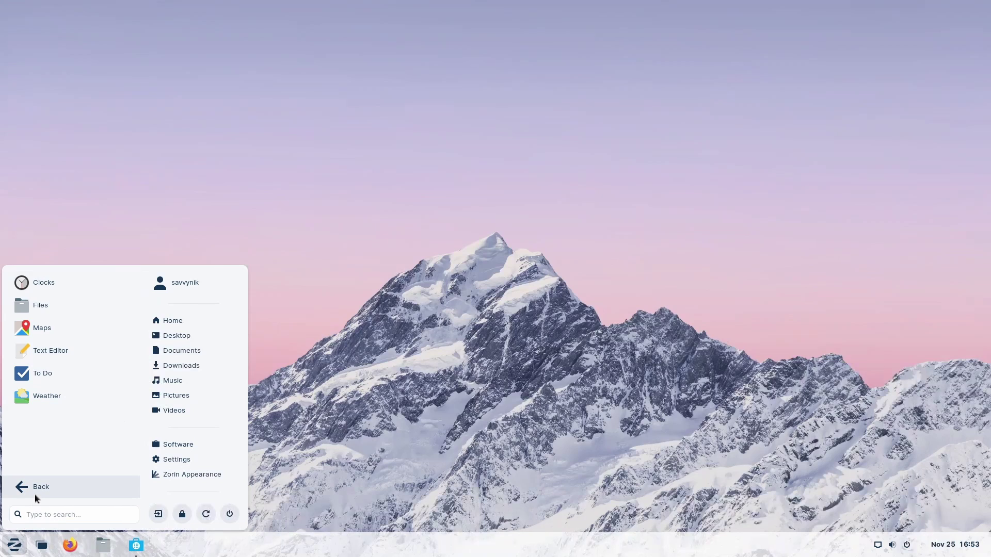
{"action": "left_click", "coordinate": [51, 488]}
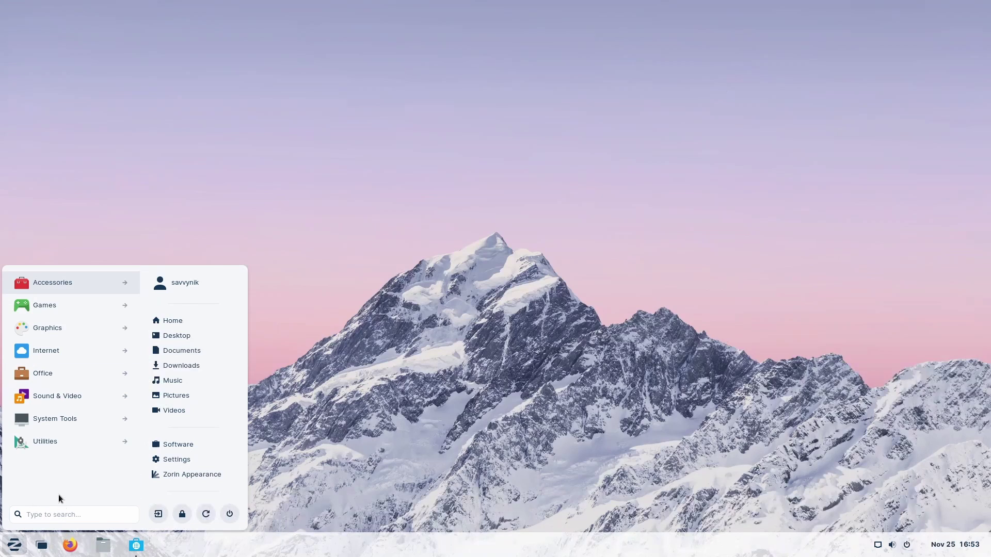
{"action": "left_click", "coordinate": [67, 305]}
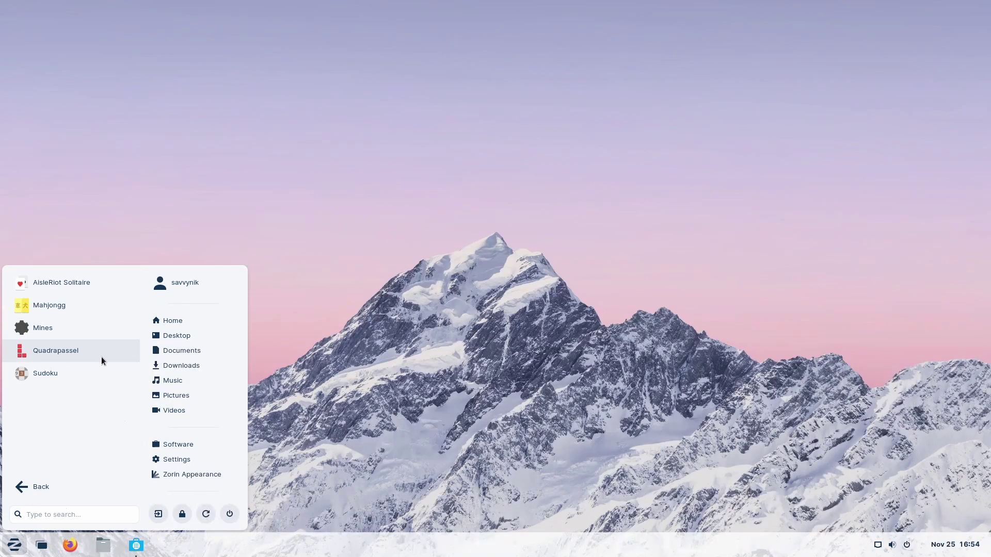
{"action": "left_click", "coordinate": [51, 488]}
{"action": "left_click", "coordinate": [62, 330]}
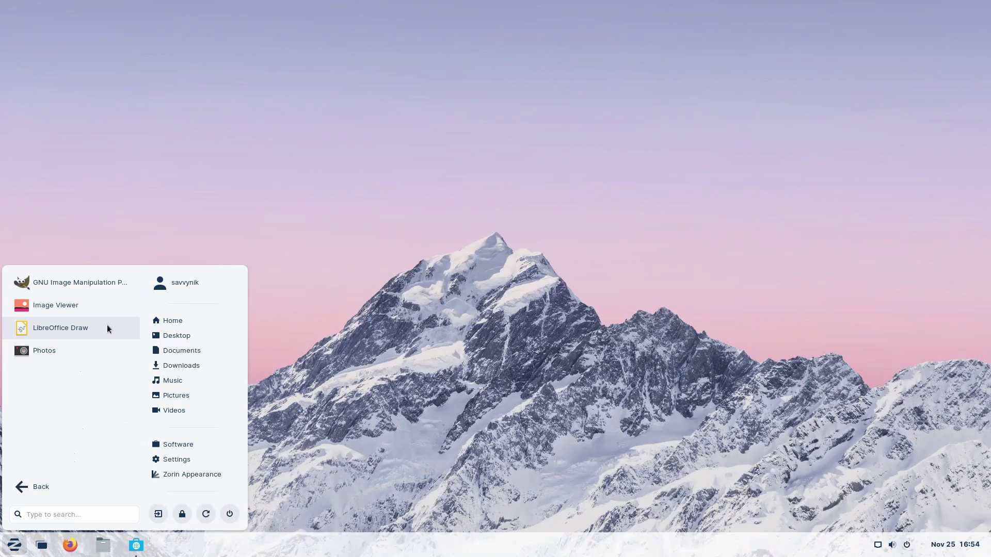
Launch Image Viewer, look at its window options menu, then close it
{"action": "left_click", "coordinate": [82, 315]}
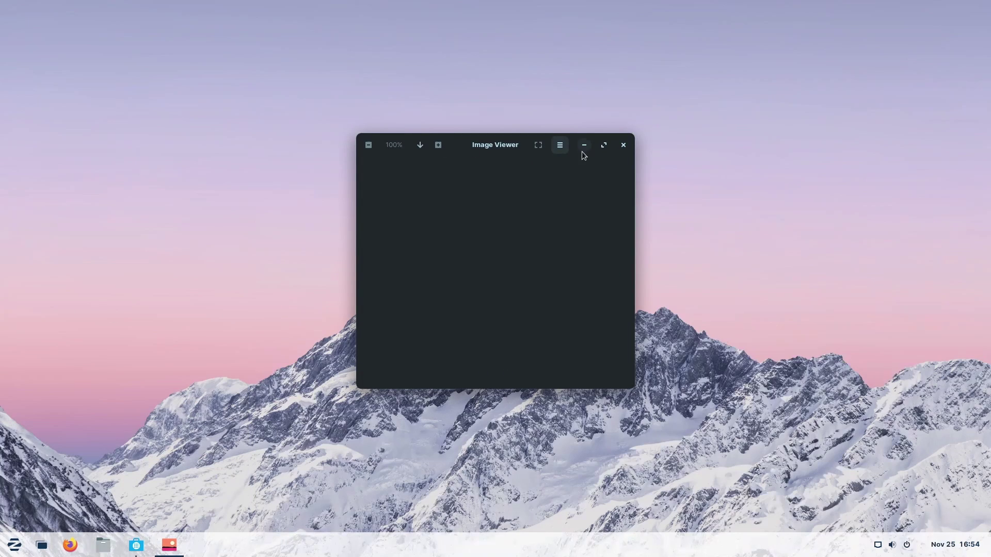
{"action": "left_click", "coordinate": [562, 148]}
{"action": "left_click", "coordinate": [562, 148]}
{"action": "right_click", "coordinate": [452, 145]}
{"action": "key", "text": "Escape"}
{"action": "right_click", "coordinate": [467, 149]}
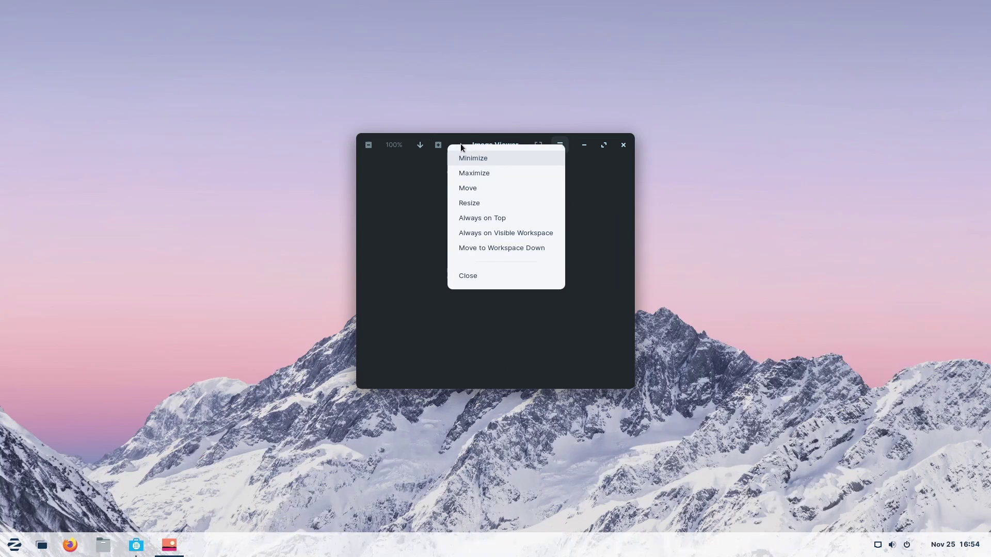
{"action": "left_click", "coordinate": [522, 272]}
Reopen the app menu and browse the Graphics, Internet and Office categories
{"action": "key", "text": "super"}
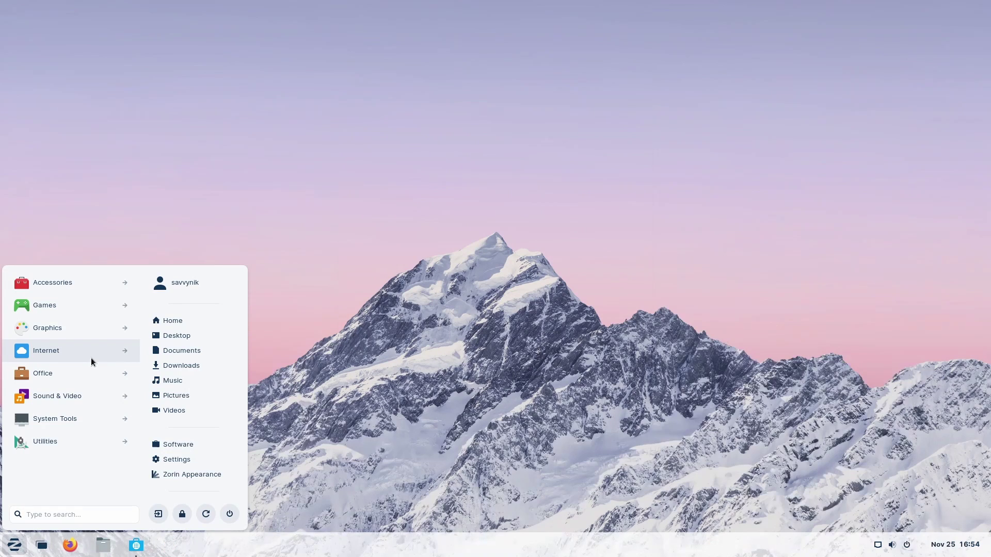
{"action": "left_click", "coordinate": [88, 331]}
{"action": "left_click", "coordinate": [41, 487]}
{"action": "left_click", "coordinate": [59, 356]}
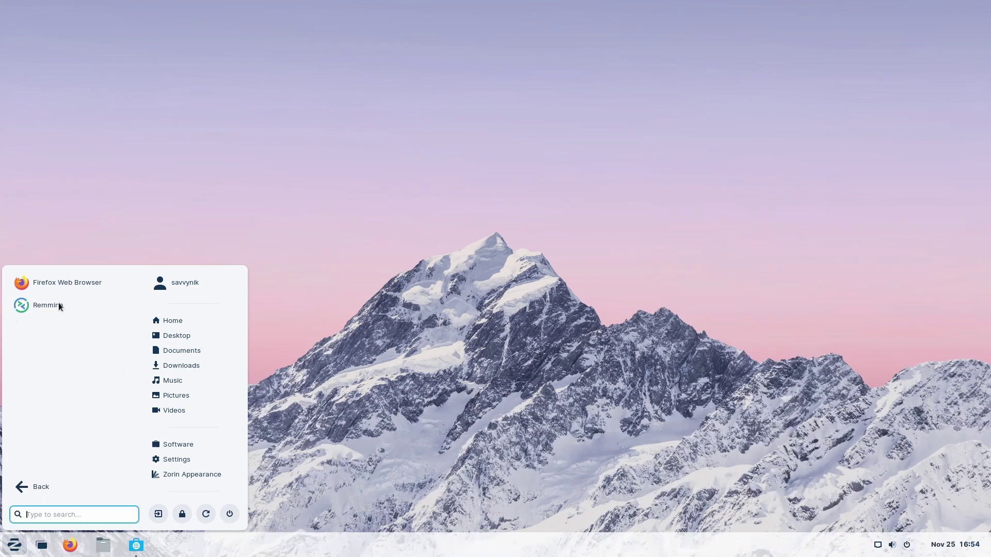
{"action": "left_click", "coordinate": [53, 490]}
{"action": "left_click", "coordinate": [88, 368]}
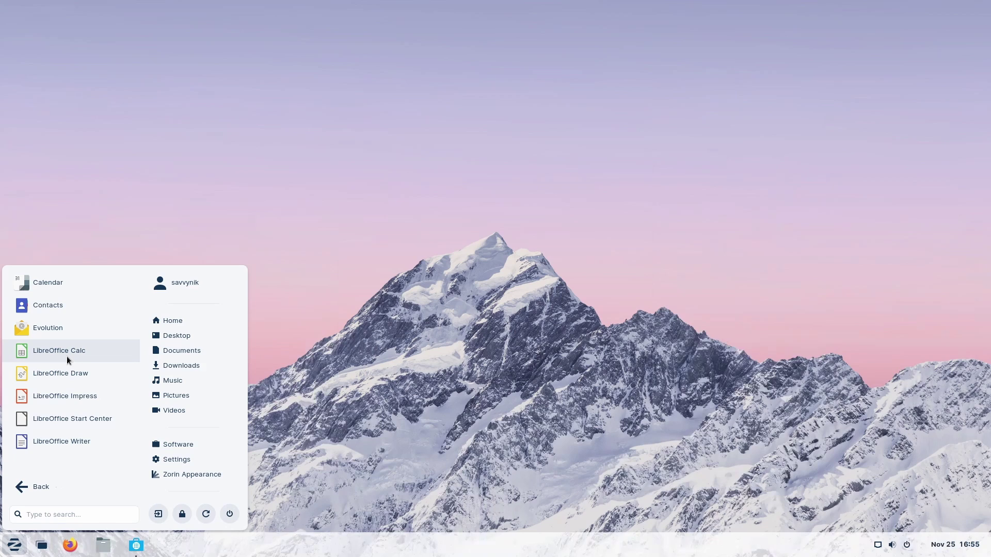
{"action": "left_click", "coordinate": [42, 487]}
Browse the Sound & Video and System Tools categories, scrolling through the listed apps
{"action": "left_click", "coordinate": [57, 396]}
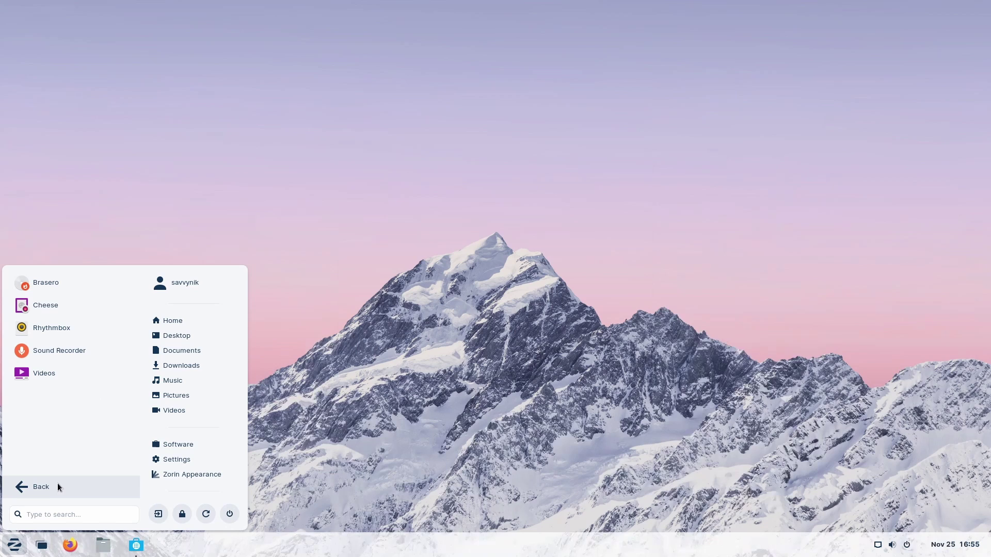
{"action": "left_click", "coordinate": [41, 487]}
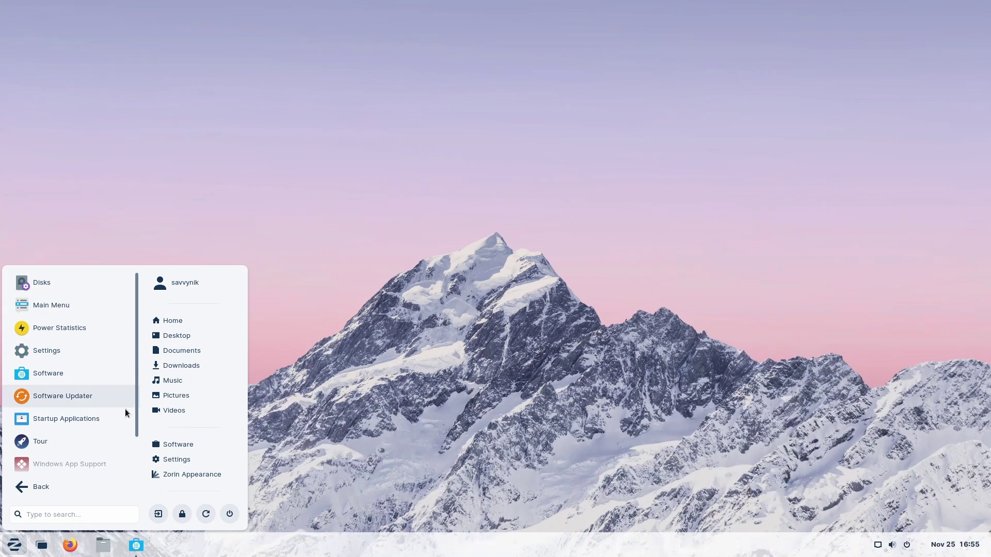
{"action": "scroll", "coordinate": [137, 410], "scroll_direction": "down", "scroll_amount": 1}
{"action": "scroll", "coordinate": [133, 439], "scroll_direction": "down", "scroll_amount": 2}
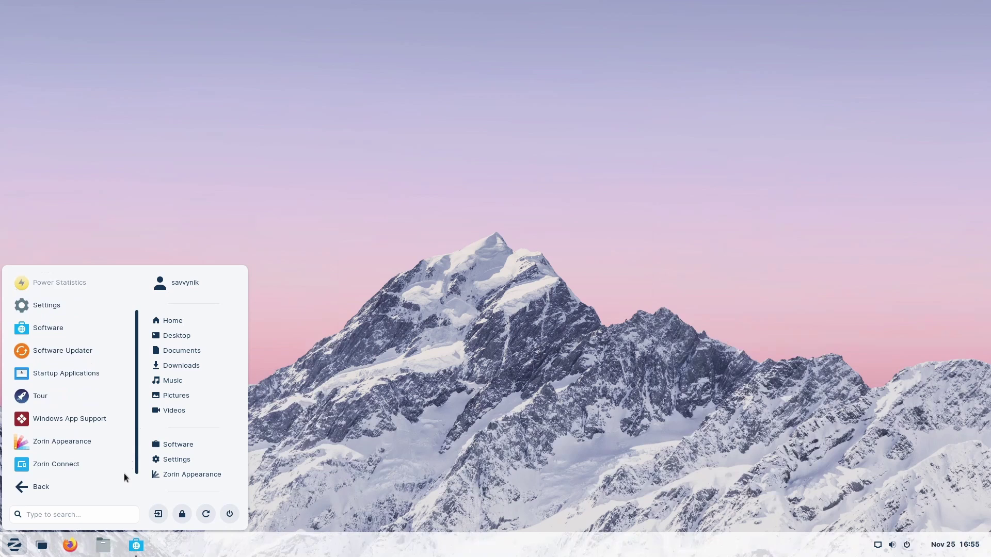
{"action": "scroll", "coordinate": [124, 351], "scroll_direction": "up", "scroll_amount": 2}
{"action": "scroll", "coordinate": [83, 393], "scroll_direction": "down", "scroll_amount": 2}
Search the app menu for 'tour' and launch the Tour app
{"action": "left_click", "coordinate": [45, 487]}
{"action": "left_click", "coordinate": [67, 514]}
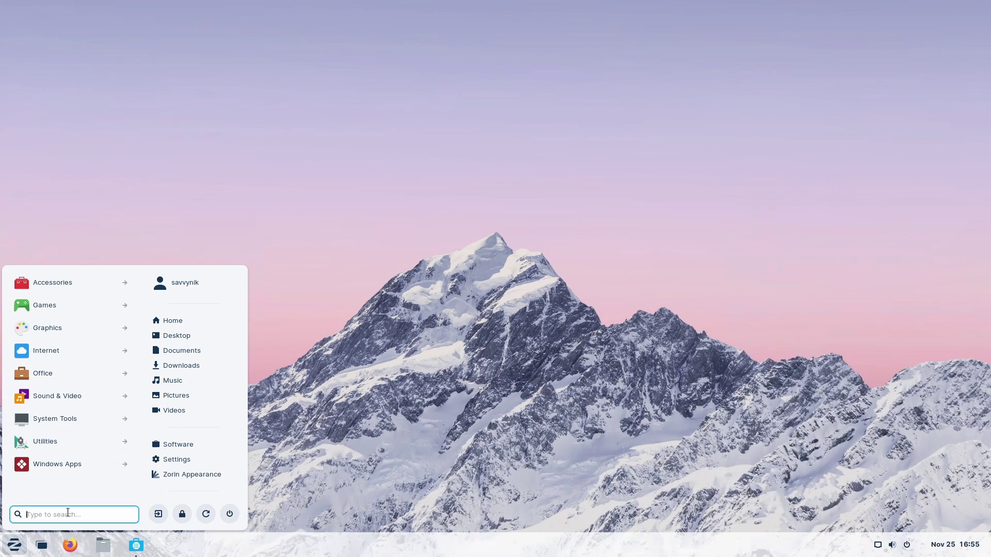
{"action": "type", "text": "tour"}
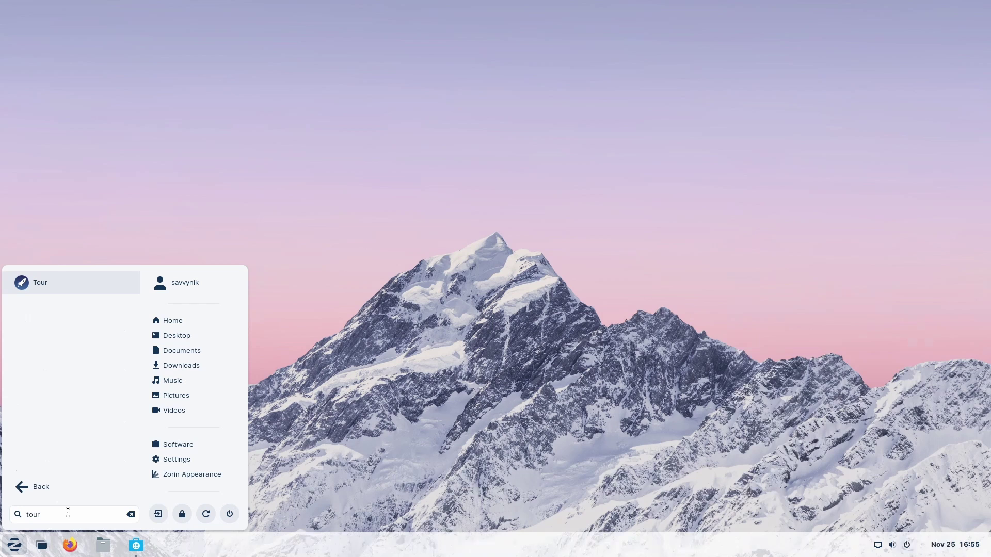
{"action": "key", "text": "Return"}
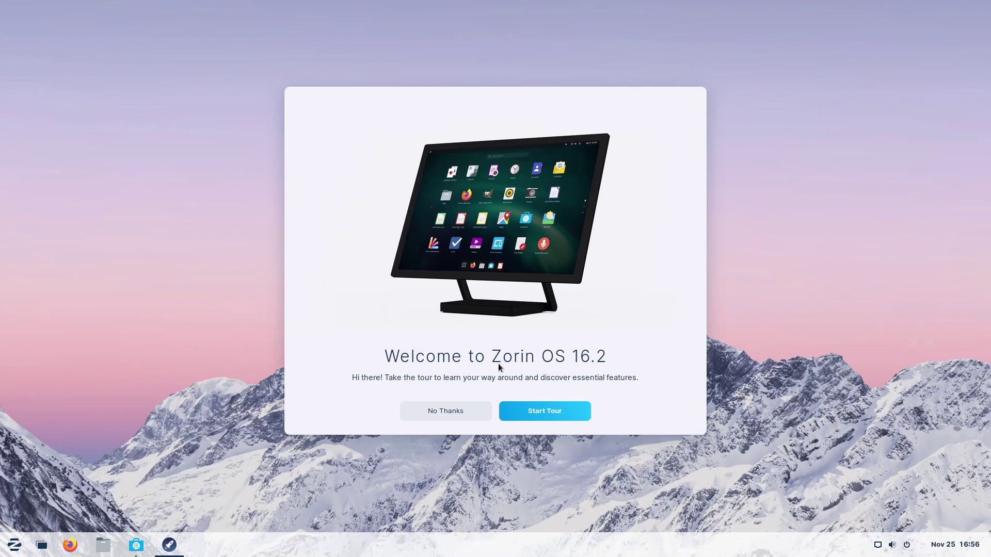
Start the tour, launch Zorin Appearance from the desktop-look page, minimize it, and page past the virtual machine page
{"action": "left_click", "coordinate": [548, 411]}
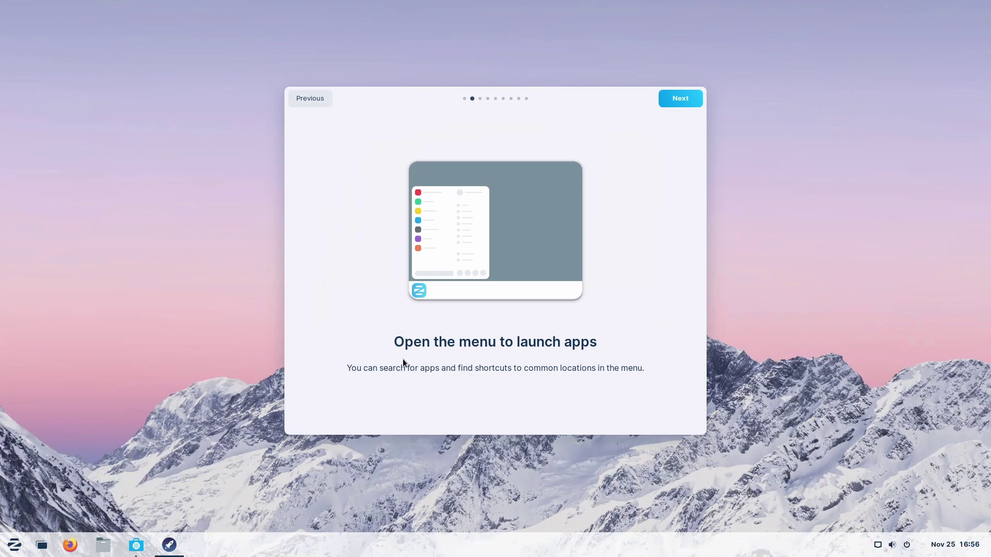
{"action": "left_click", "coordinate": [677, 106]}
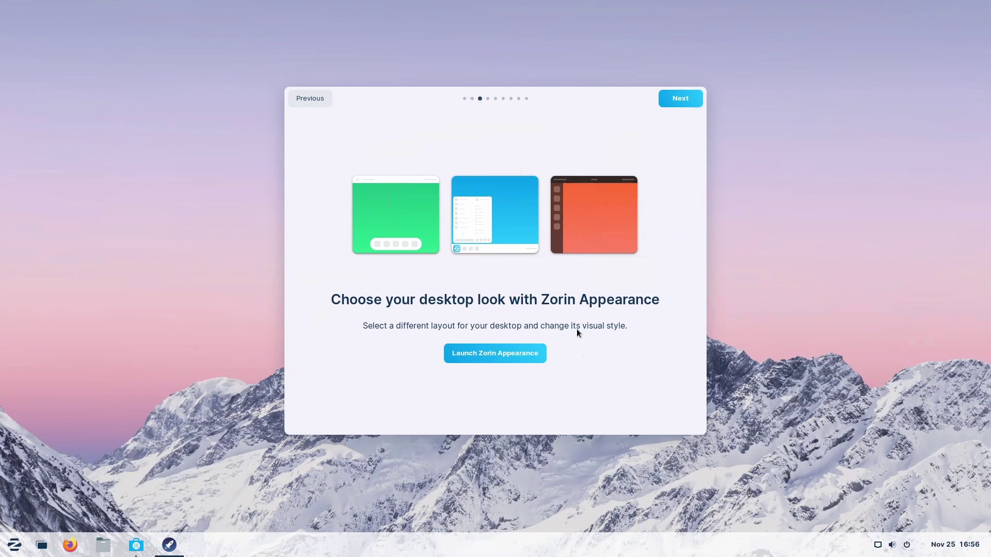
{"action": "left_click", "coordinate": [515, 359]}
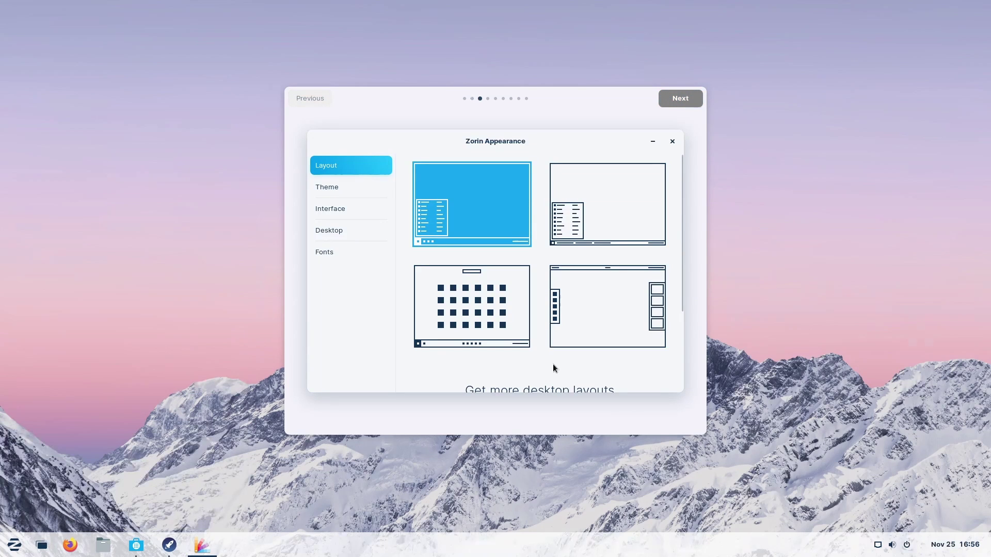
{"action": "mouse_move", "coordinate": [466, 139]}
{"action": "left_mouse_down"}
{"action": "mouse_move", "coordinate": [494, 138]}
{"action": "mouse_move", "coordinate": [454, 136]}
{"action": "left_mouse_up"}
{"action": "left_click", "coordinate": [639, 137]}
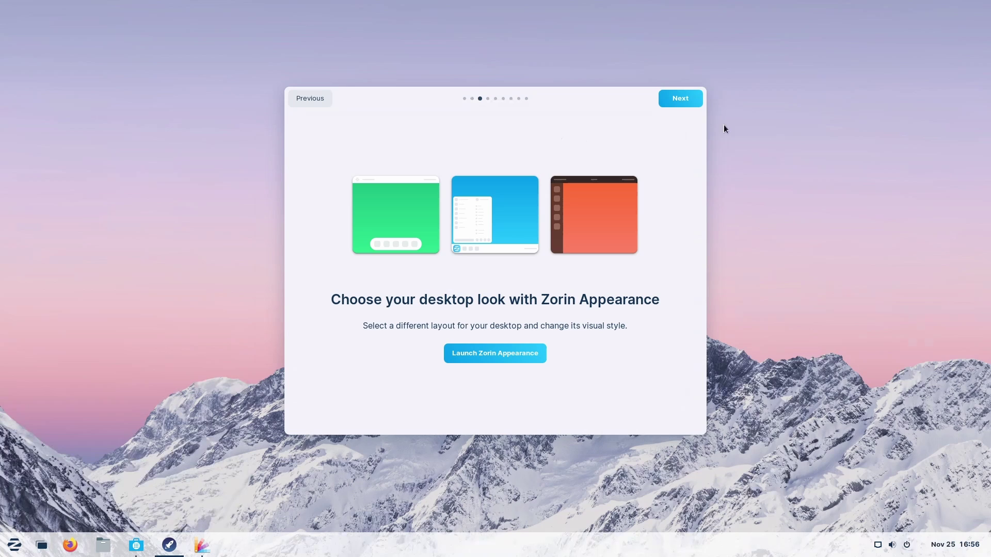
{"action": "left_click", "coordinate": [686, 101]}
{"action": "left_click", "coordinate": [688, 99]}
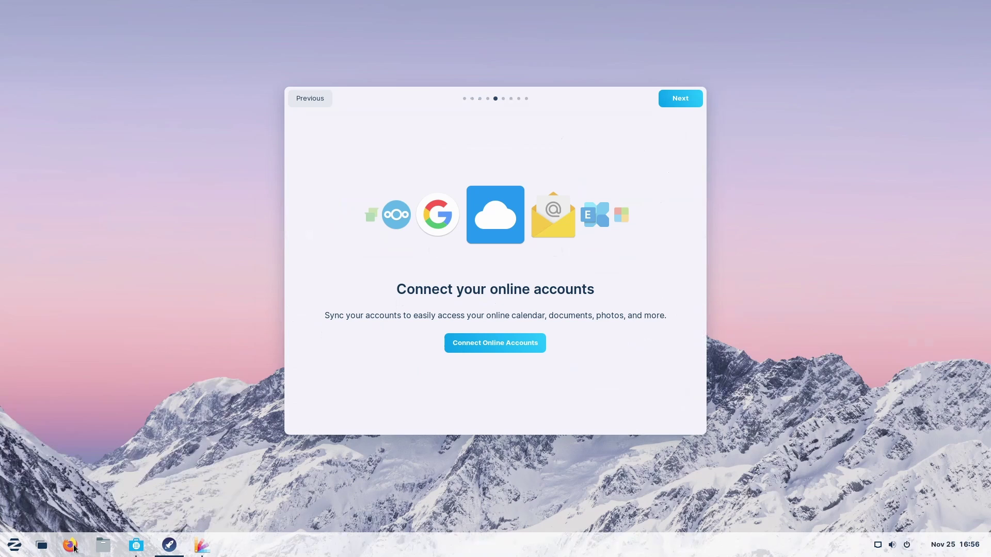
{"action": "left_click", "coordinate": [5, 552]}
{"action": "type", "text": "zorin"}
{"action": "key", "text": "Down"}
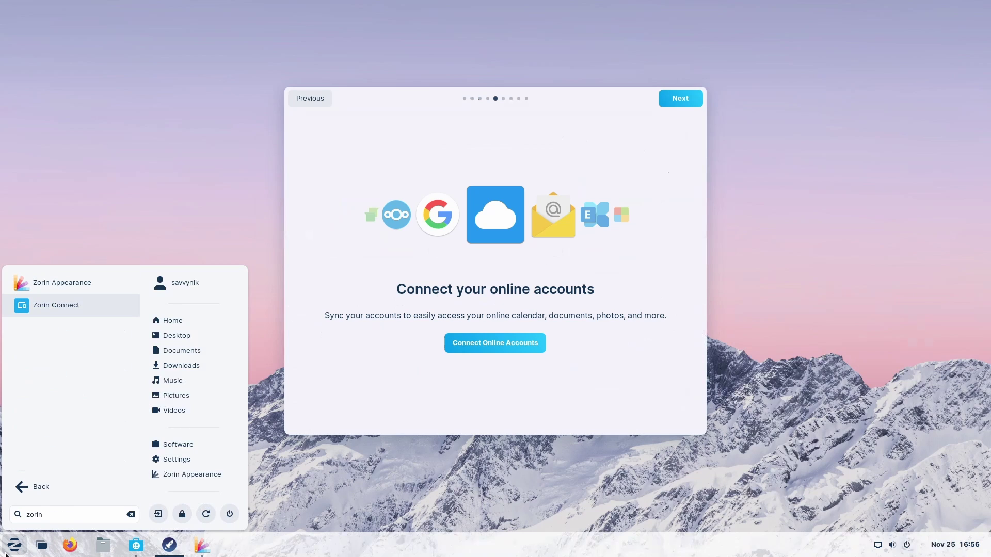
{"action": "key", "text": "Return"}
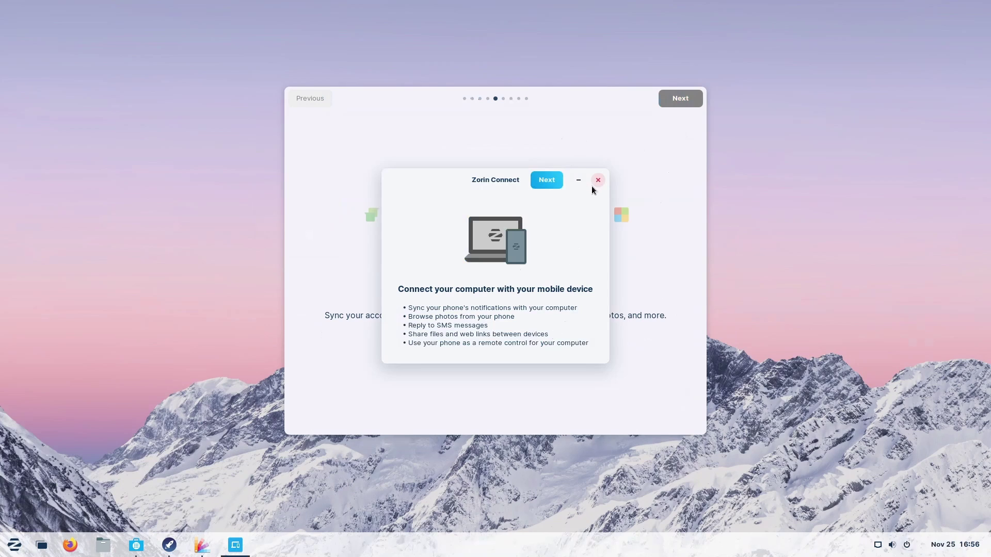
{"action": "left_click", "coordinate": [548, 180]}
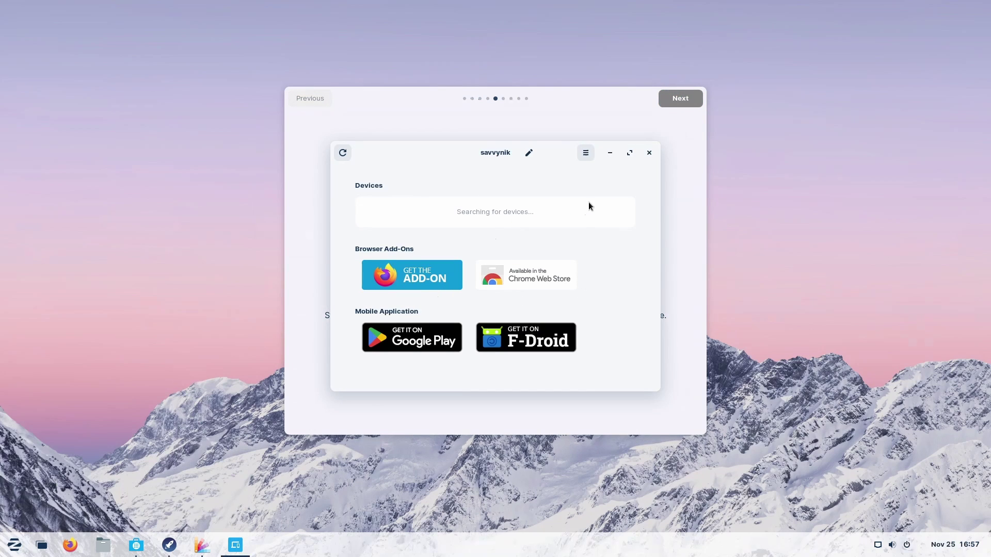
{"action": "left_click", "coordinate": [649, 153]}
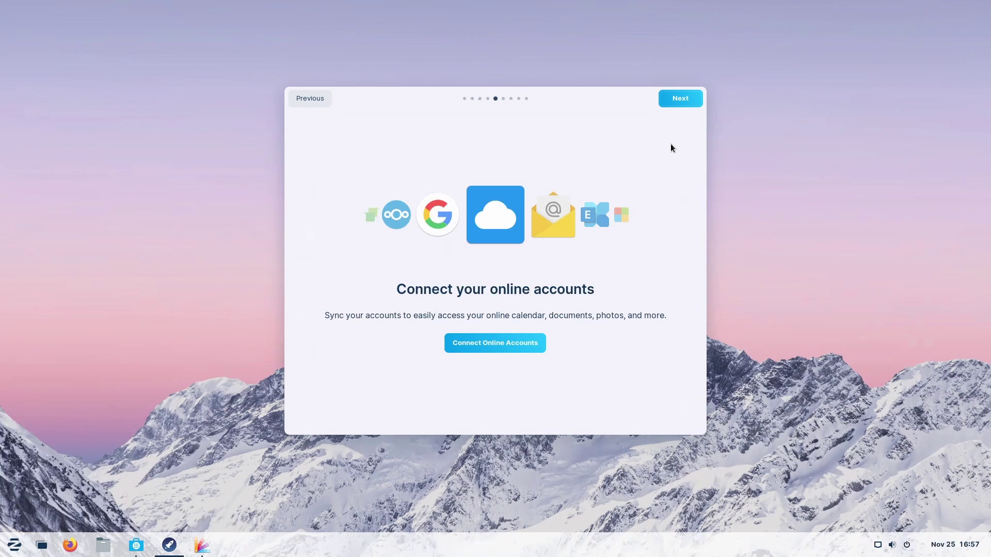
Page to the Software tour page, launch Software, and check which sources offer GIMP
{"action": "left_click", "coordinate": [671, 99]}
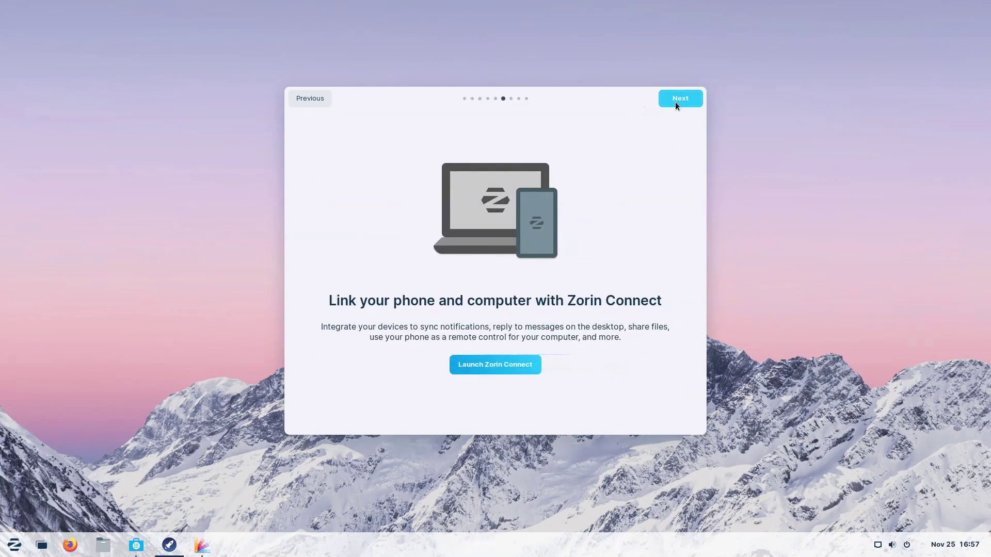
{"action": "left_click", "coordinate": [675, 101]}
{"action": "left_click", "coordinate": [432, 371]}
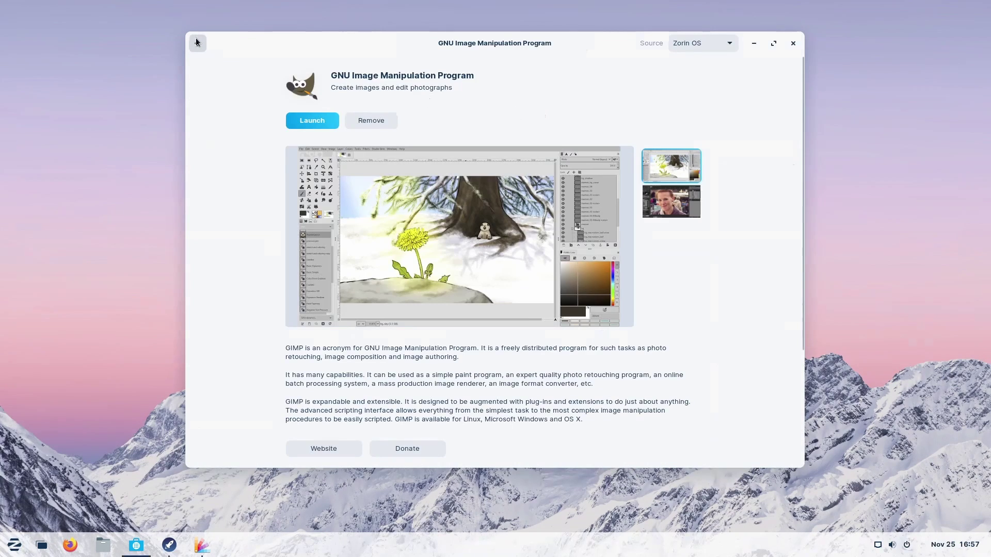
{"action": "left_click", "coordinate": [729, 44]}
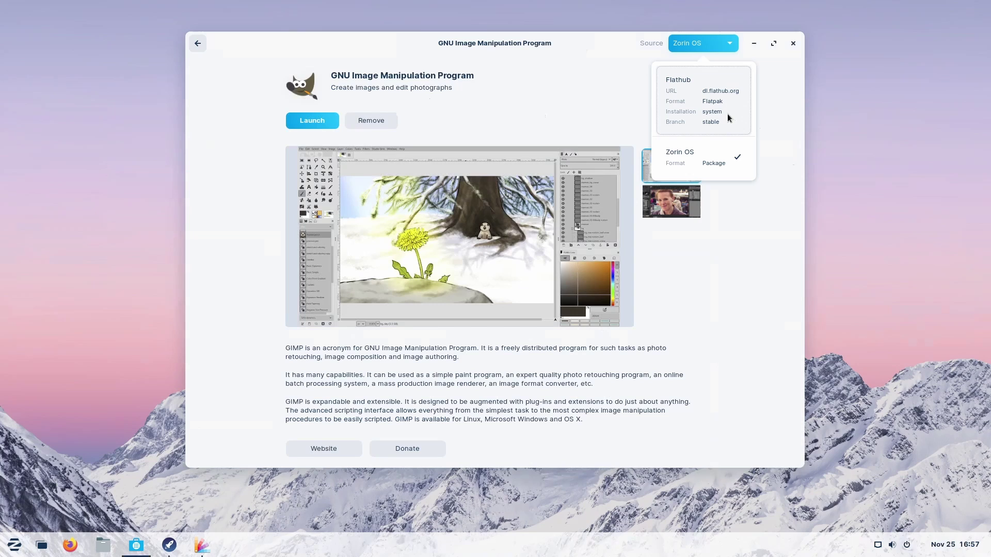
{"action": "key", "text": "Escape"}
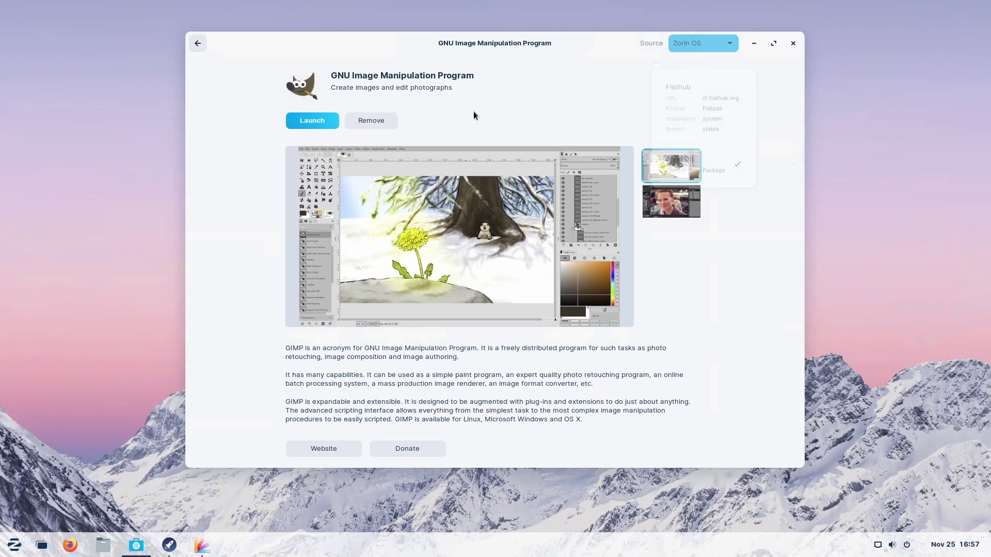
{"action": "left_click", "coordinate": [197, 43]}
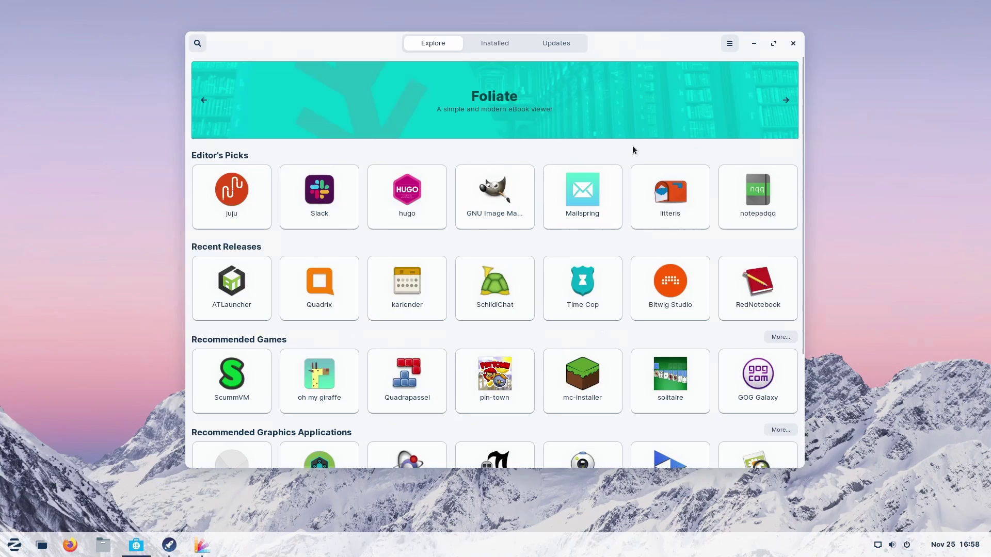
Search the store for 'spotif' and look over Spotify's details and dl.flathub.org source
{"action": "left_click", "coordinate": [202, 48]}
{"action": "type", "text": "s"}
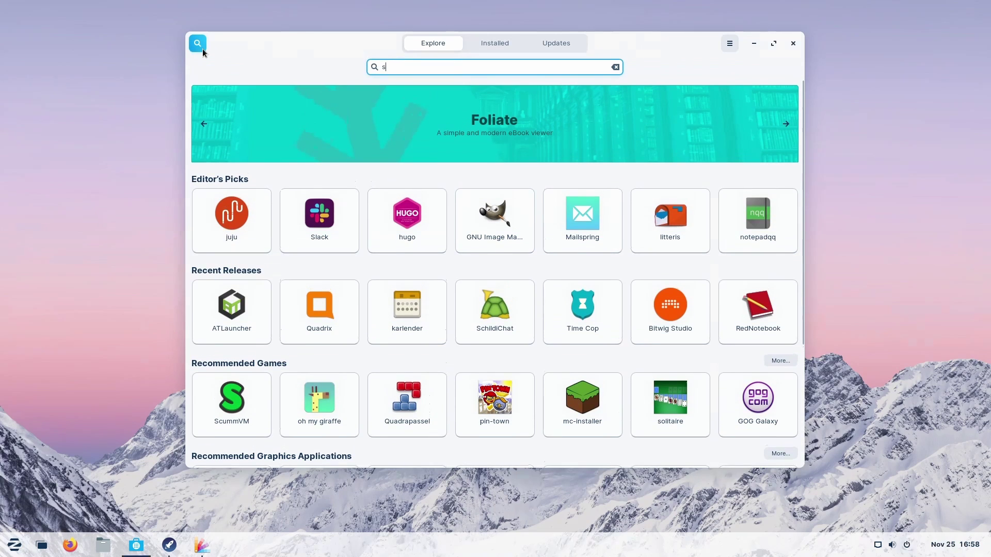
{"action": "type", "text": "potify"}
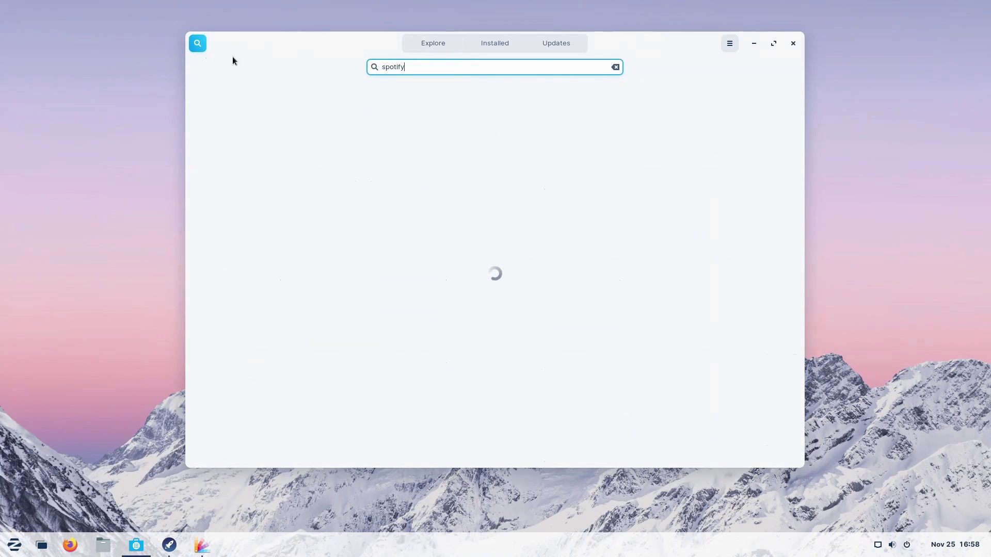
{"action": "key", "text": "Return"}
{"action": "left_click_drag", "start_coordinate": [393, 371], "coordinate": [346, 373]}
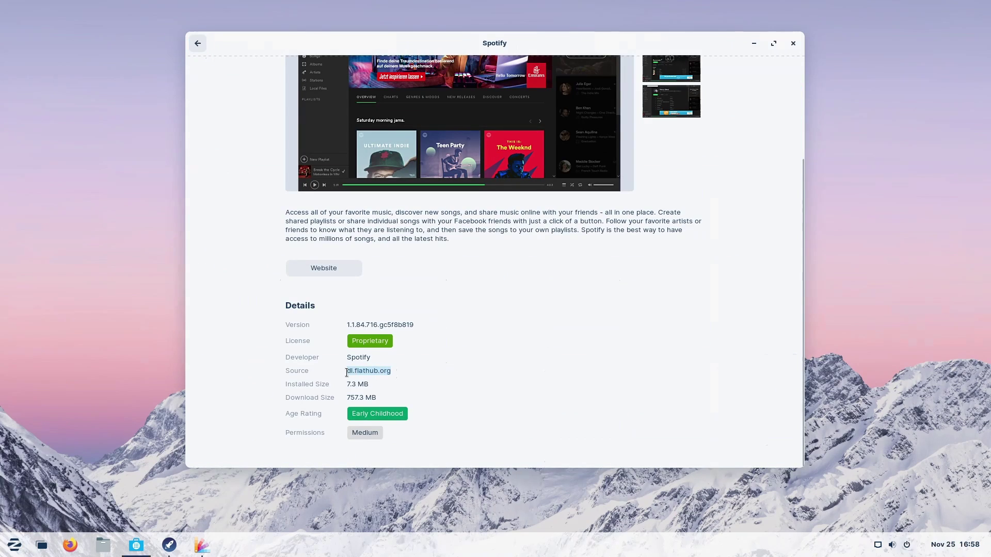
{"action": "left_click", "coordinate": [405, 373]}
{"action": "left_click", "coordinate": [198, 43]}
Replace the search with 'discord' and return to its results list
{"action": "left_click", "coordinate": [466, 63]}
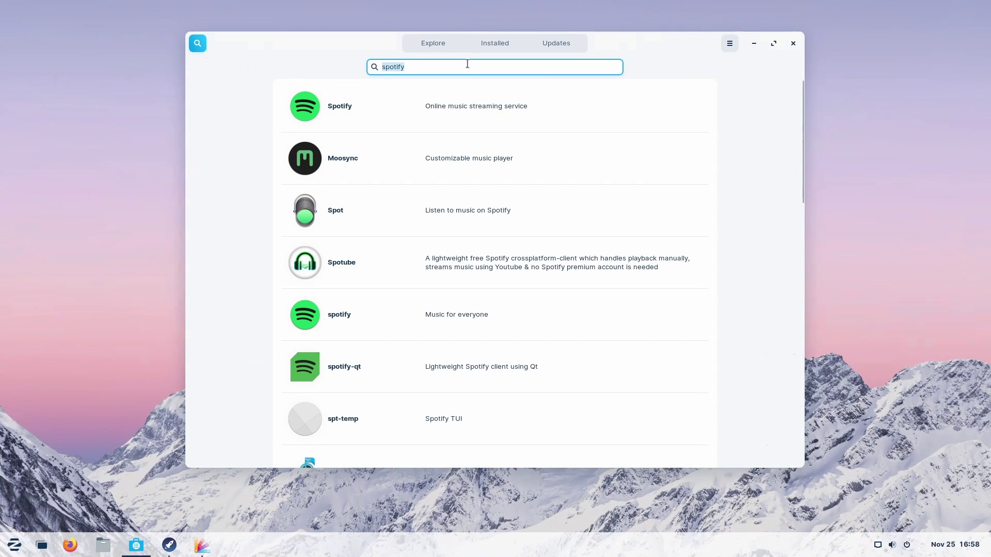
{"action": "type", "text": "discord"}
{"action": "key", "text": "Return"}
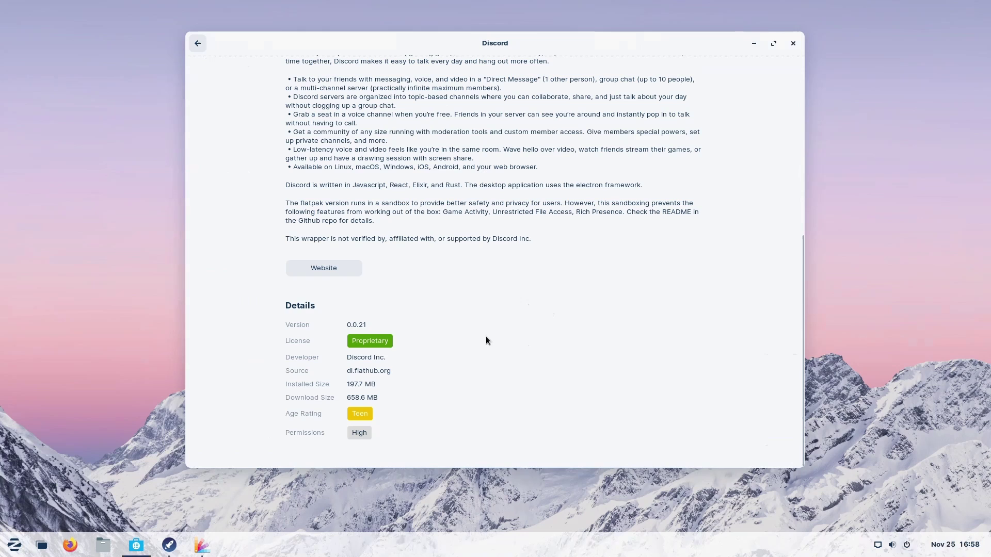
{"action": "key", "text": "alt+Left"}
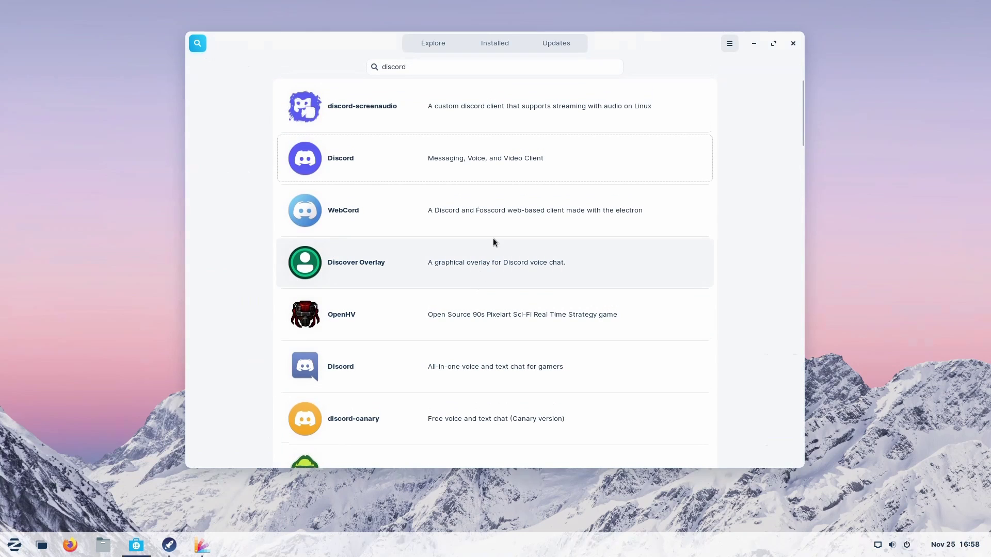
Close Software and advance past the Office suite page to the tour's final page
{"action": "left_click", "coordinate": [795, 45]}
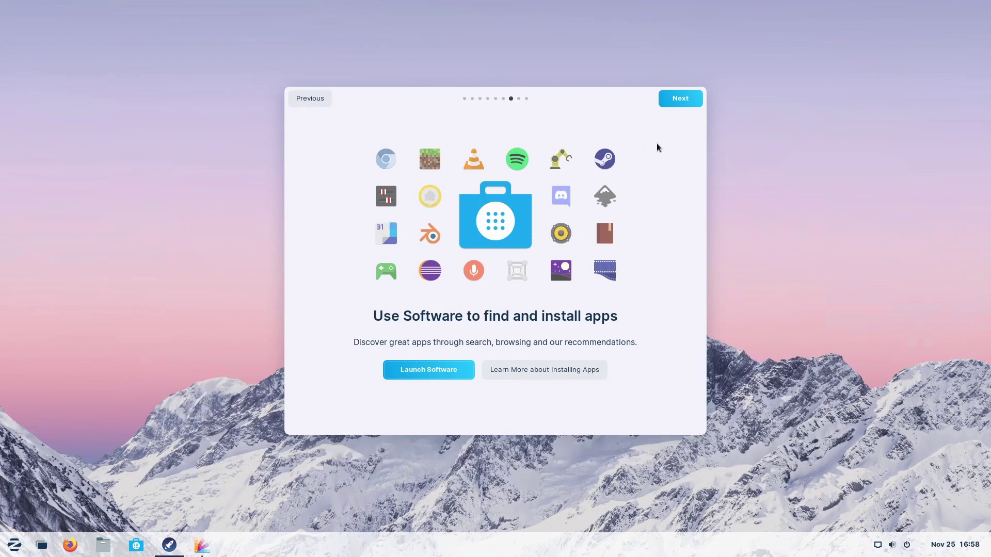
{"action": "left_click", "coordinate": [666, 101]}
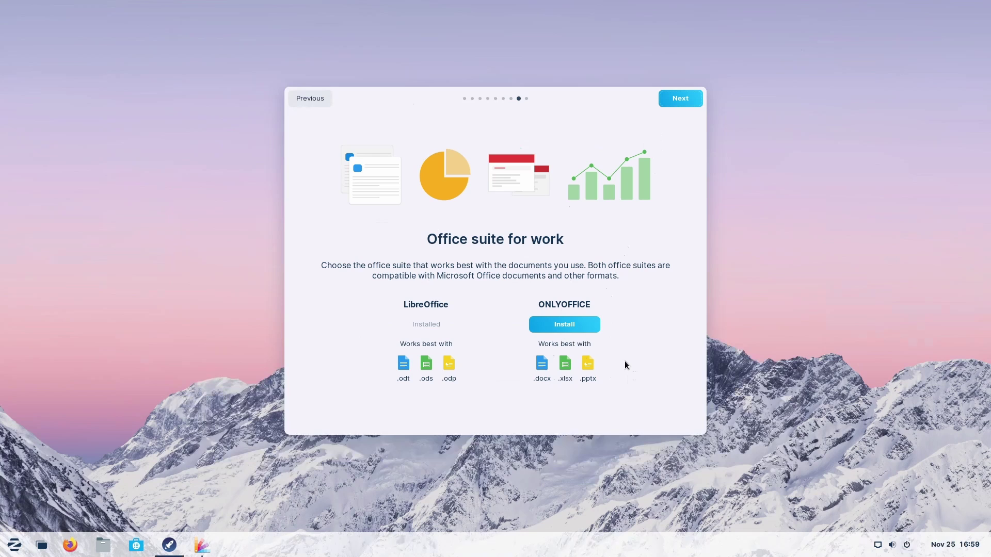
{"action": "left_click", "coordinate": [692, 99]}
Close the welcome tour and restore the minimized Zorin Appearance window
{"action": "left_click", "coordinate": [688, 98]}
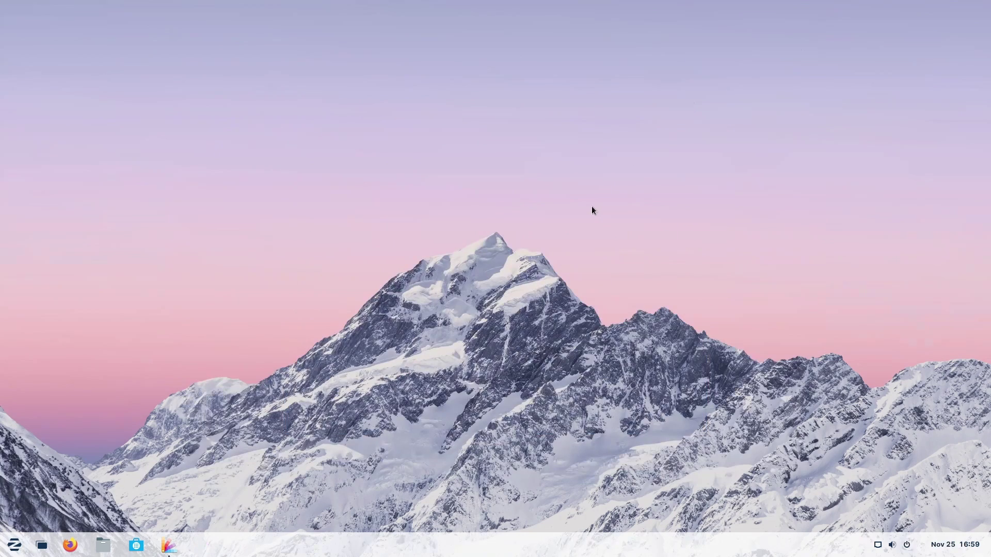
{"action": "mouse_move", "coordinate": [176, 545]}
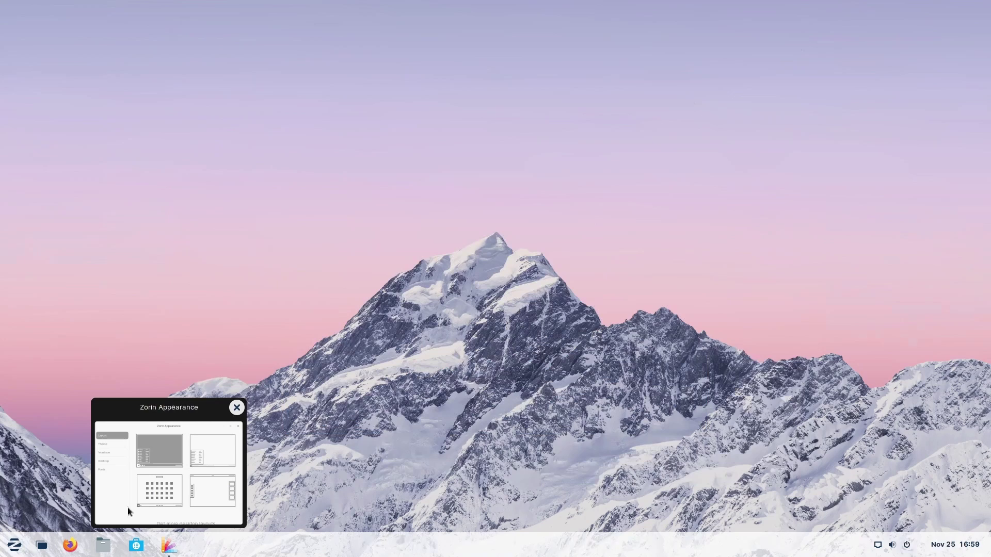
{"action": "left_click", "coordinate": [192, 526]}
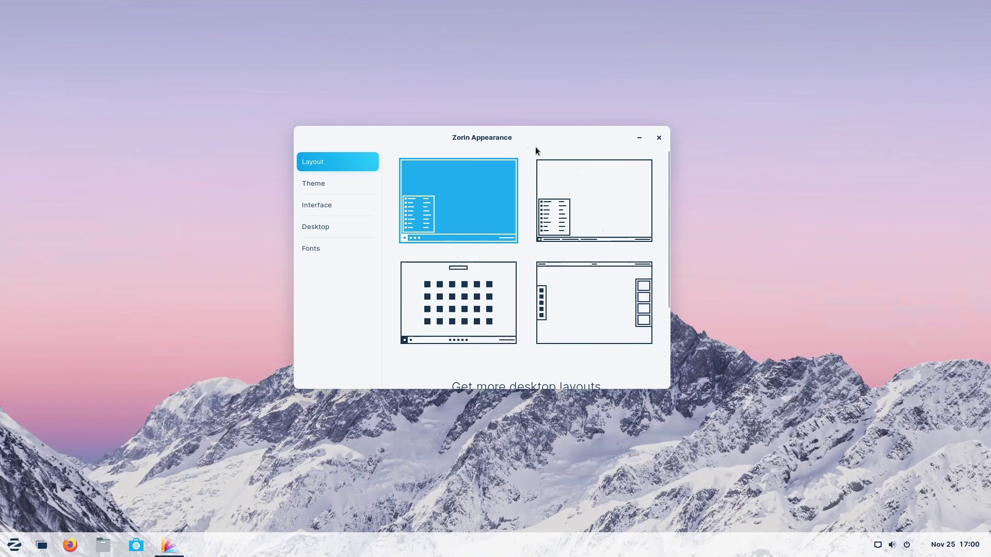
Choose the third, centred-taskbar layout and try its full-screen app grid
{"action": "left_click", "coordinate": [478, 284]}
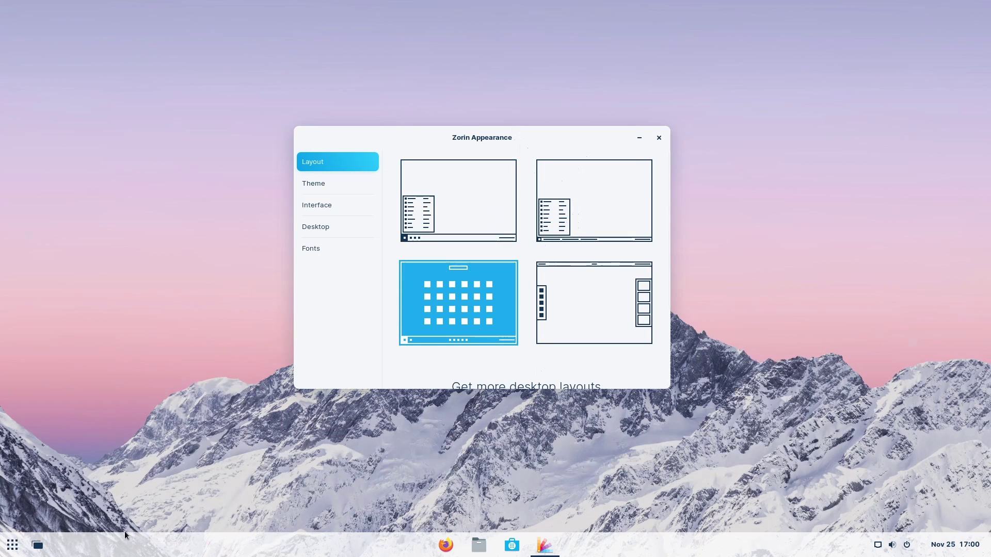
{"action": "left_click", "coordinate": [11, 549]}
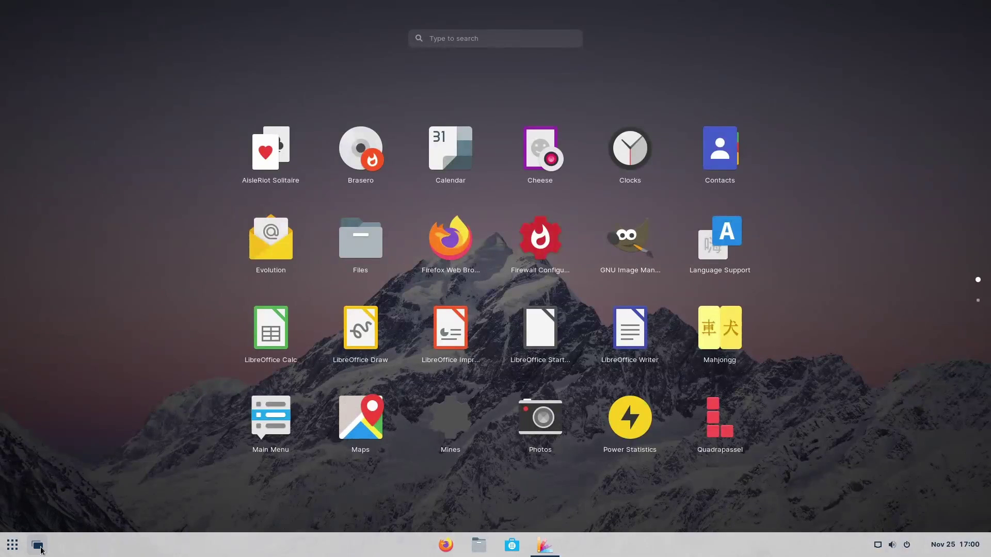
{"action": "left_click", "coordinate": [40, 549]}
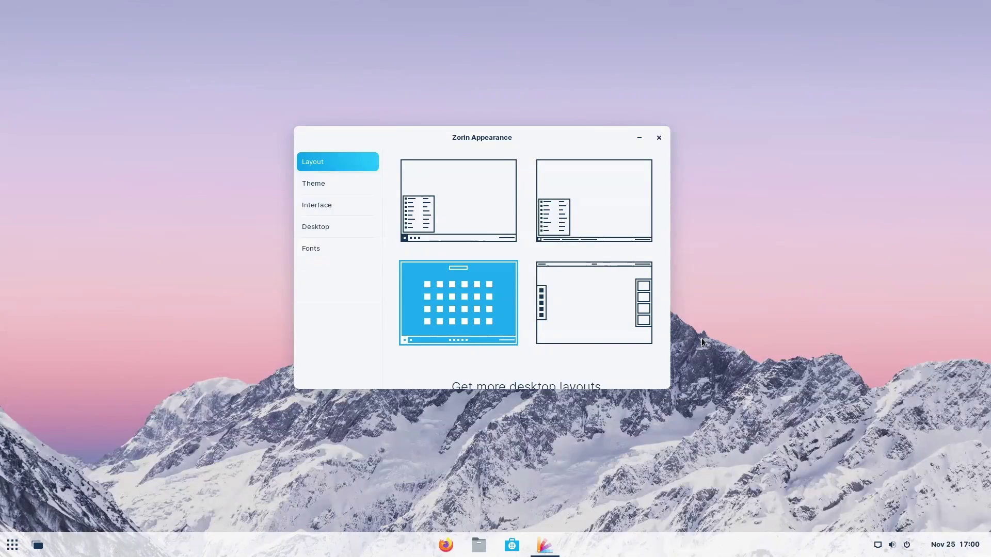
Set the theme to Dark, try orange, purple and grey accents, and settle on blue
{"action": "left_click", "coordinate": [348, 188]}
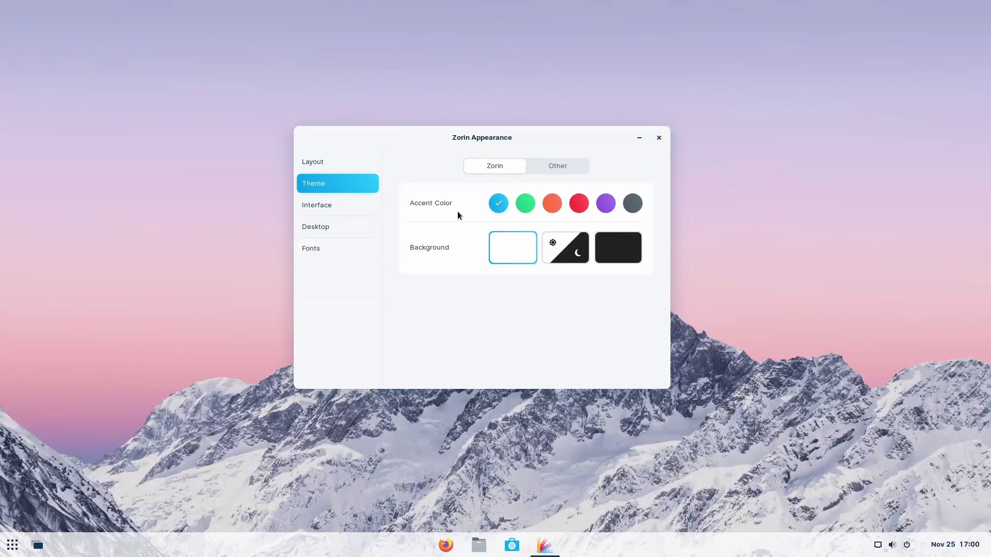
{"action": "left_click", "coordinate": [635, 247]}
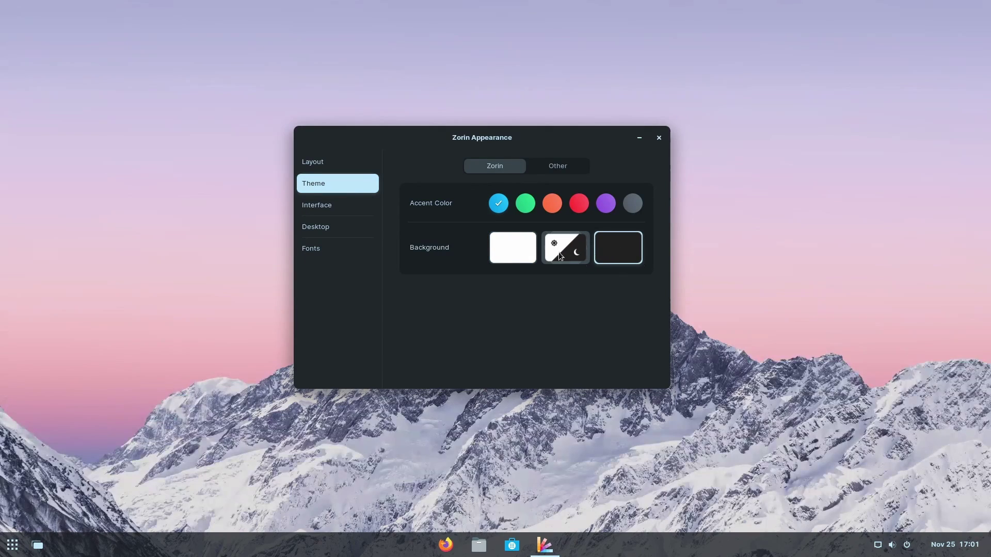
{"action": "left_click", "coordinate": [558, 252]}
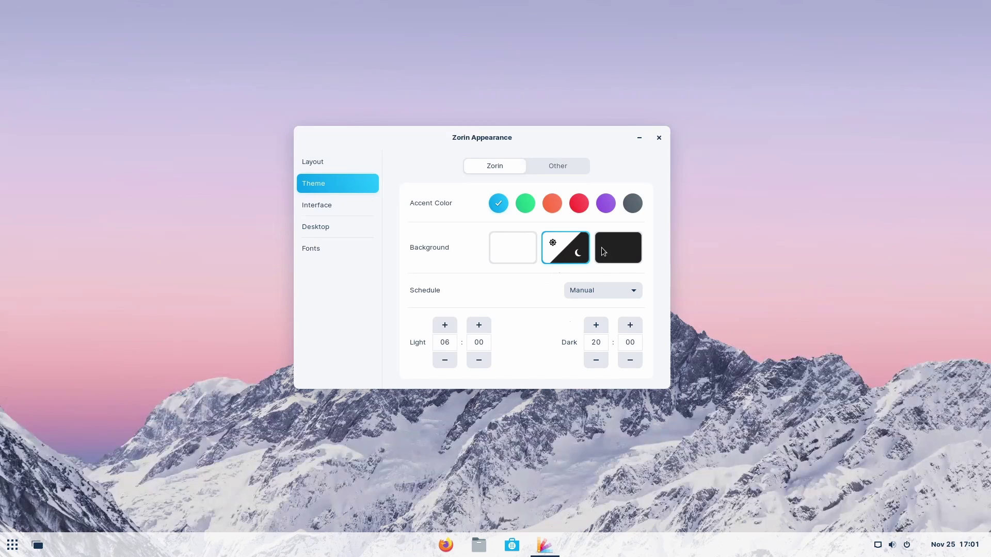
{"action": "left_click", "coordinate": [615, 243]}
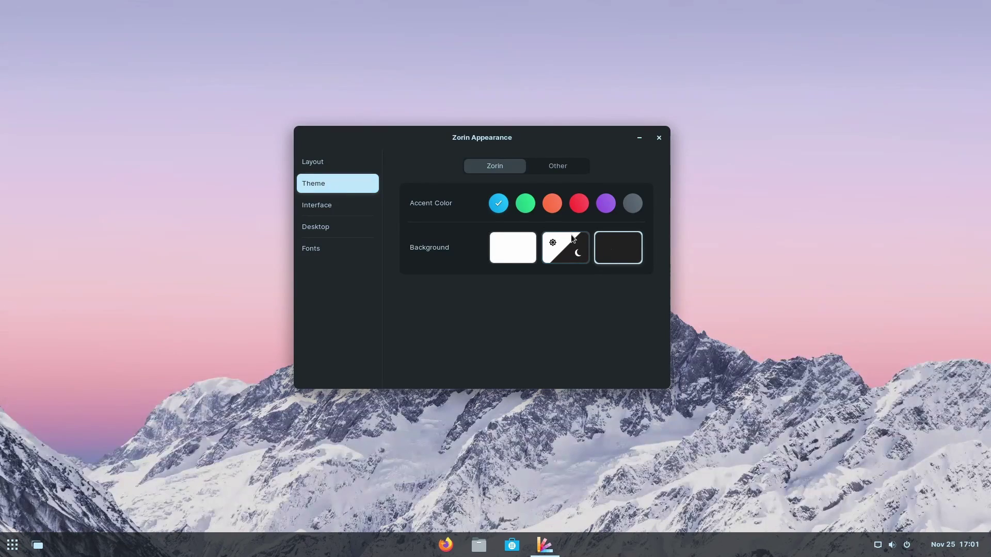
{"action": "left_click", "coordinate": [553, 204]}
{"action": "left_click", "coordinate": [608, 205]}
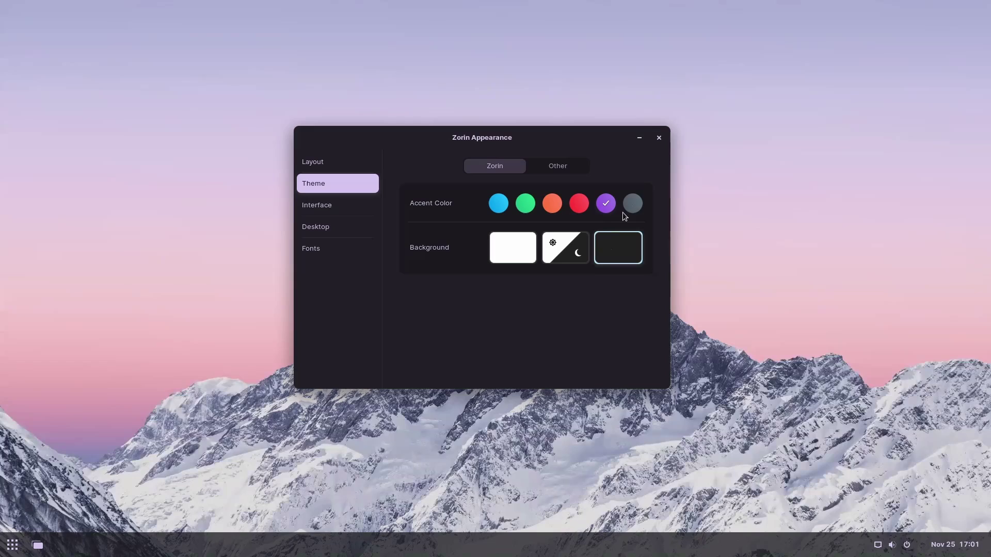
{"action": "left_click", "coordinate": [628, 206]}
{"action": "left_click", "coordinate": [496, 206]}
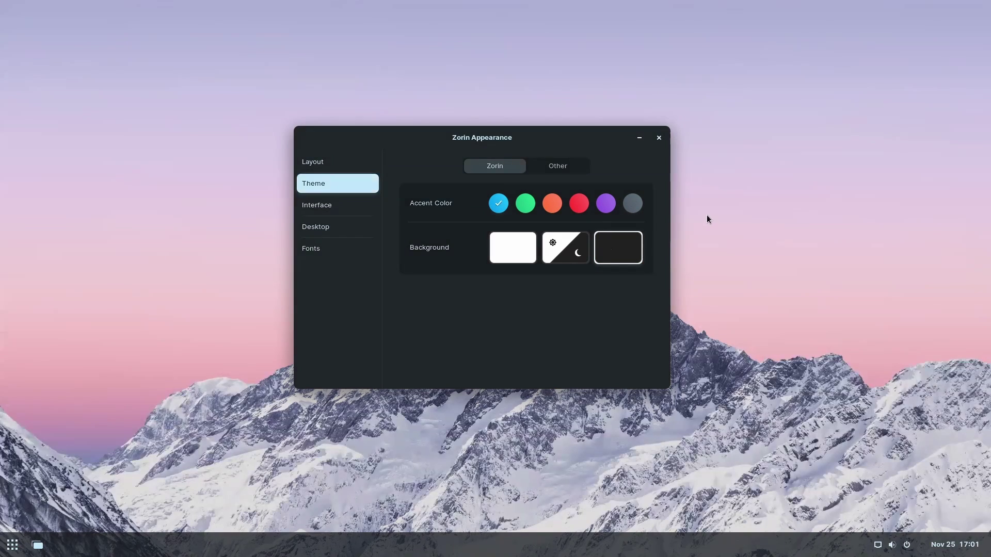
{"action": "left_click", "coordinate": [567, 169]}
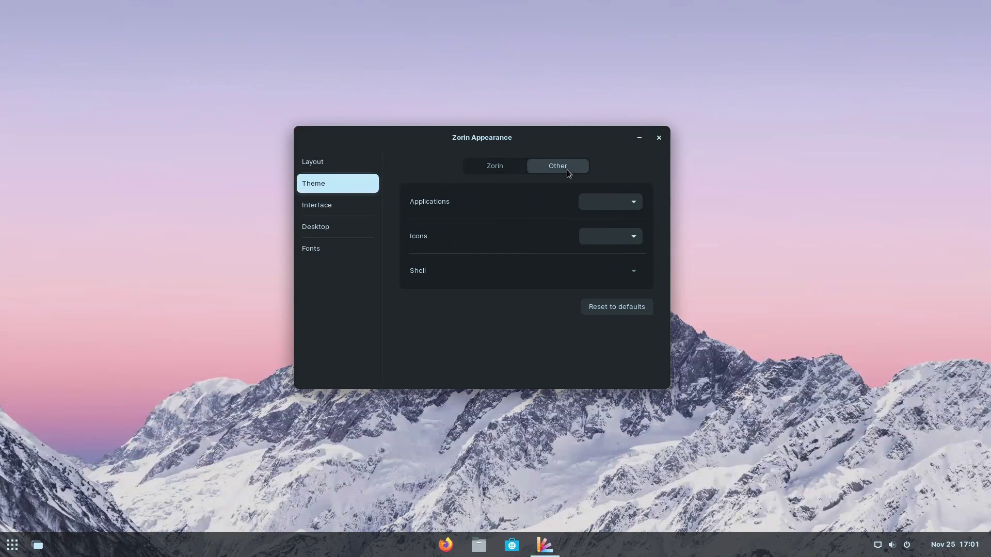
Turn on Jelly Mode and demo the wobble, view the Desktop and Fonts pages, then close
{"action": "left_click", "coordinate": [317, 206]}
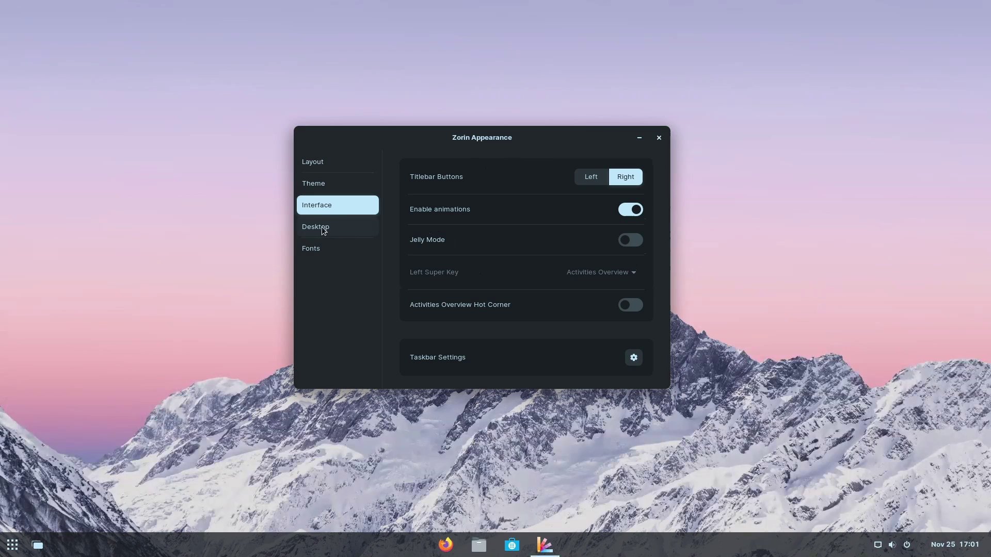
{"action": "left_click", "coordinate": [630, 242]}
{"action": "mouse_move", "coordinate": [537, 133]}
{"action": "left_mouse_down"}
{"action": "mouse_move", "coordinate": [591, 126]}
{"action": "mouse_move", "coordinate": [493, 126]}
{"action": "mouse_move", "coordinate": [599, 180]}
{"action": "mouse_move", "coordinate": [439, 103]}
{"action": "mouse_move", "coordinate": [476, 155]}
{"action": "mouse_move", "coordinate": [547, 124]}
{"action": "left_mouse_up"}
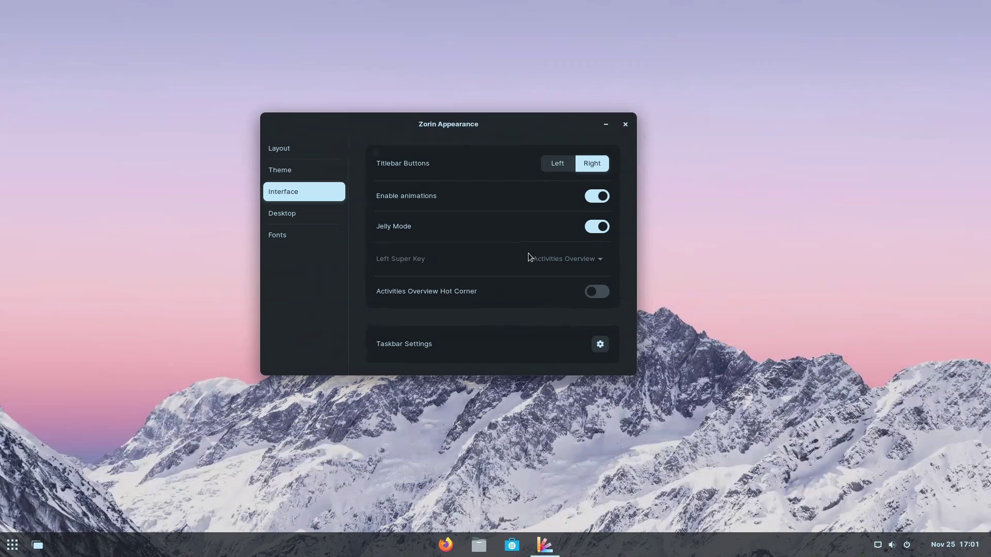
{"action": "left_click", "coordinate": [313, 211]}
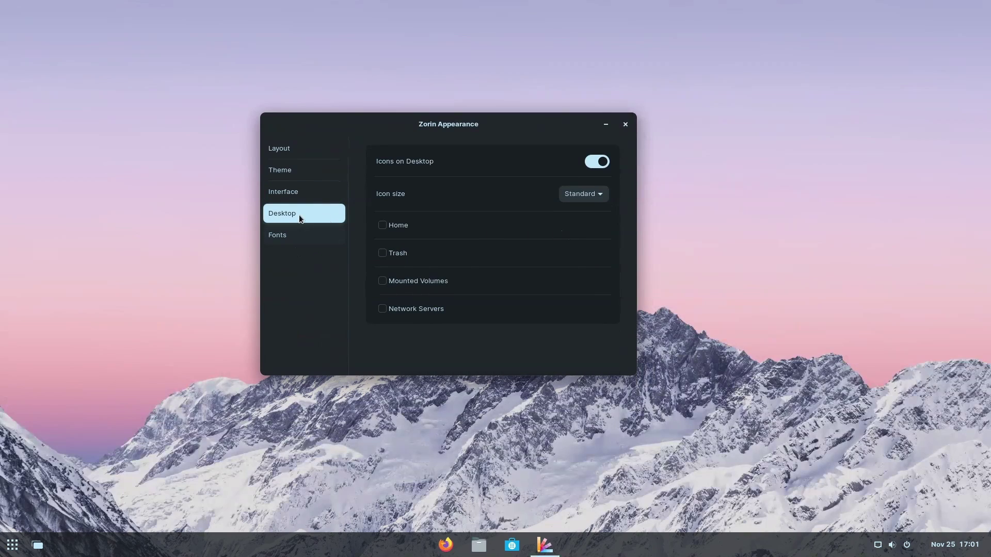
{"action": "left_click", "coordinate": [299, 234]}
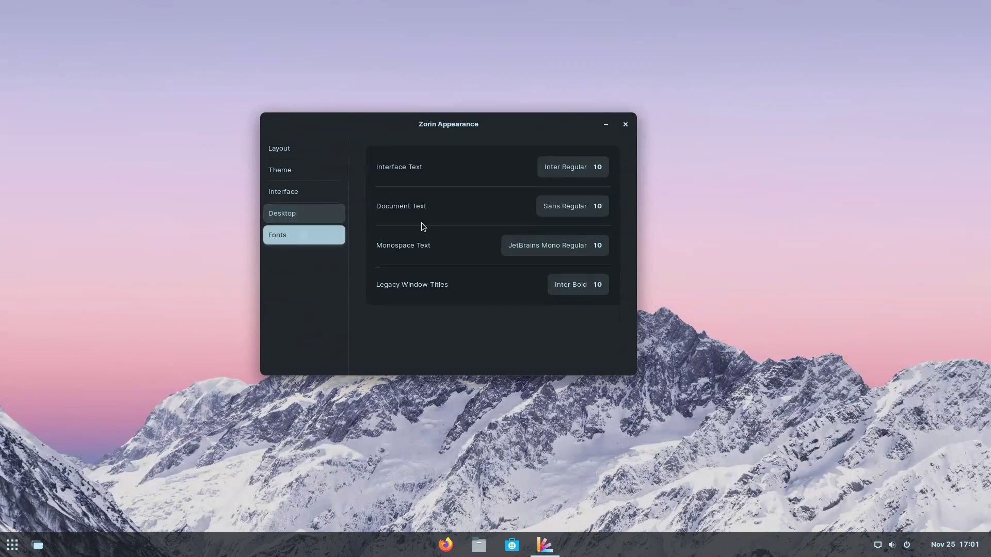
{"action": "left_click", "coordinate": [625, 125]}
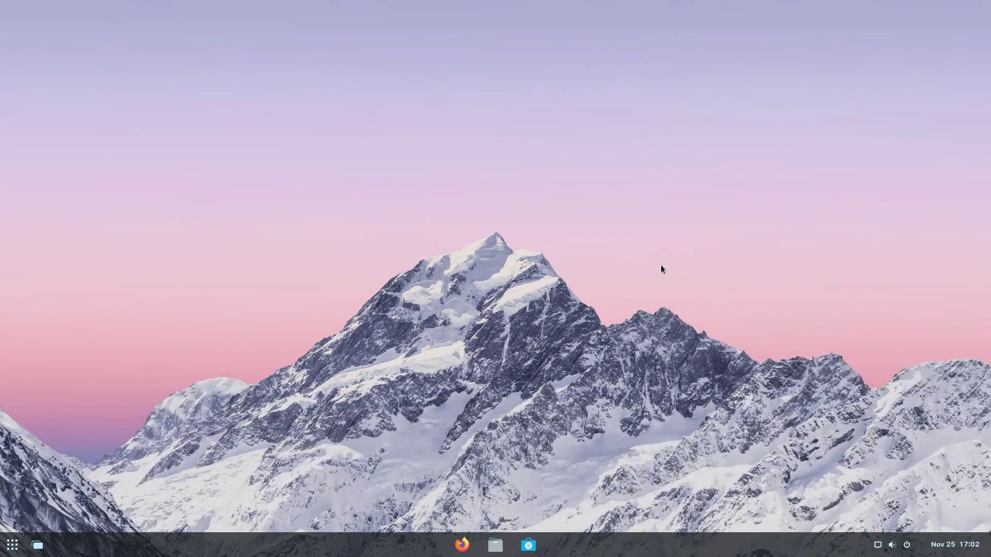
From the app grid's second page, browse the Wine C: drive and select the windows folder
{"action": "left_click", "coordinate": [13, 545]}
{"action": "scroll", "coordinate": [517, 423], "scroll_direction": "down", "scroll_amount": 1}
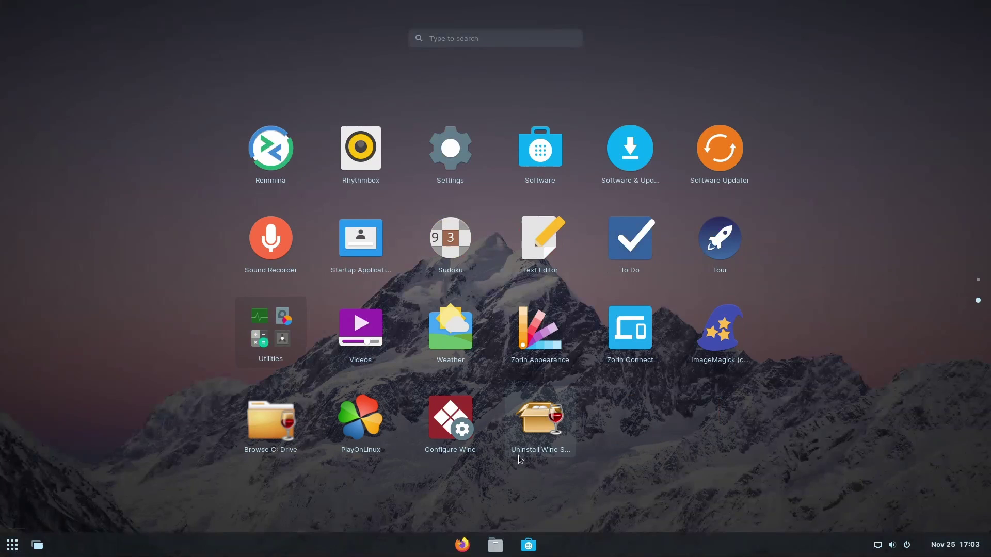
{"action": "left_click", "coordinate": [544, 419]}
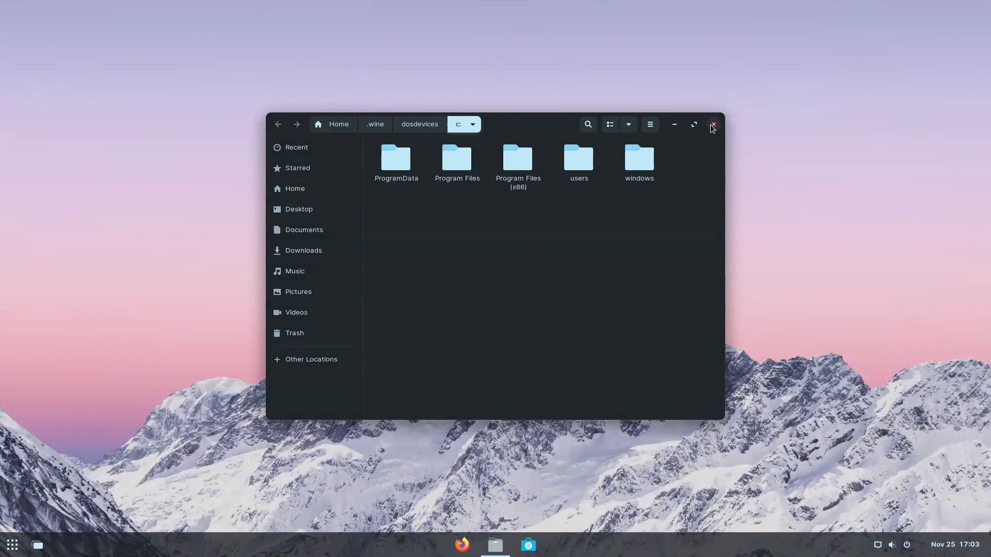
{"action": "left_click", "coordinate": [639, 160]}
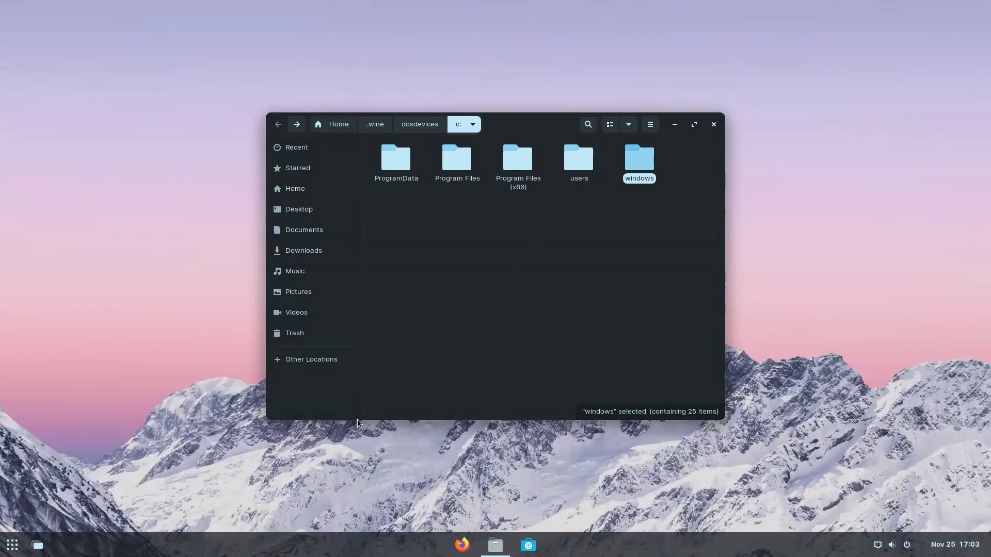
Install 7-Zip through PlayOnLinux, accepting Wine Mono and Wine Gecko, then select 7-Zip in the list
{"action": "left_click", "coordinate": [674, 127]}
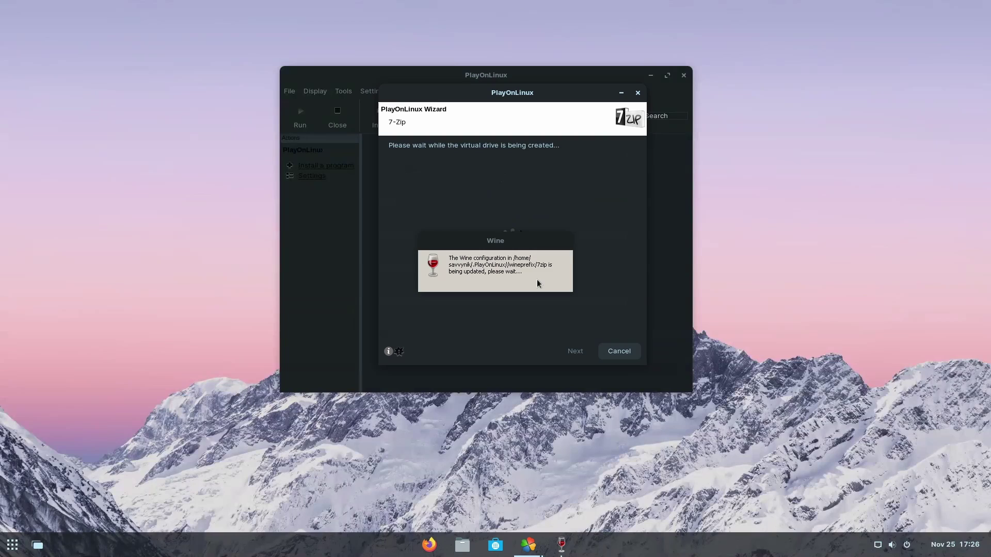
{"action": "left_click", "coordinate": [568, 299]}
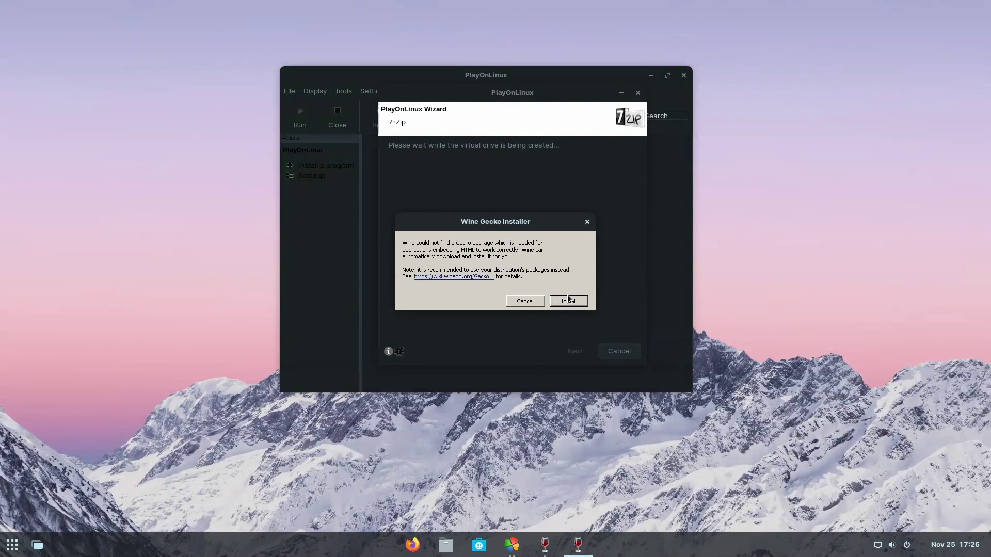
{"action": "left_click", "coordinate": [569, 299]}
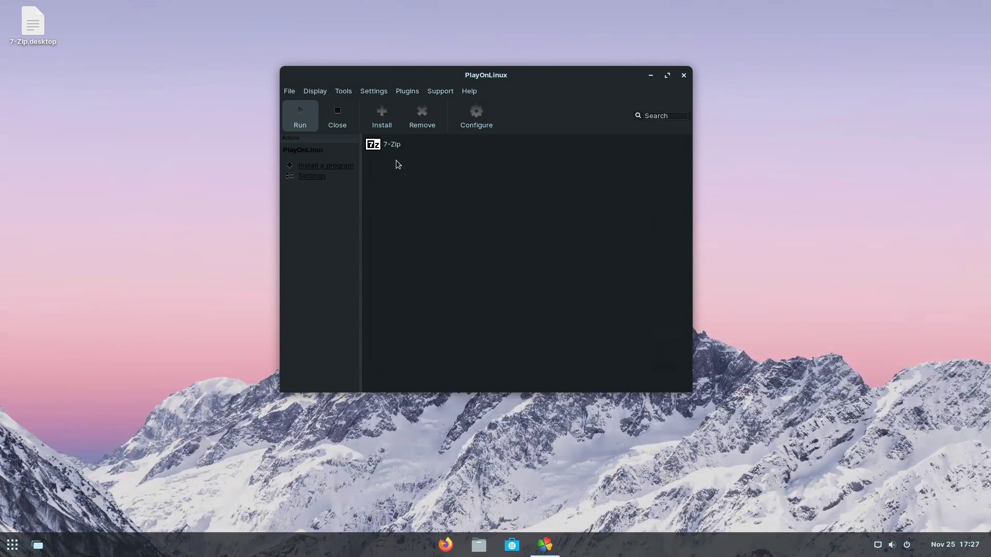
{"action": "left_click", "coordinate": [390, 148]}
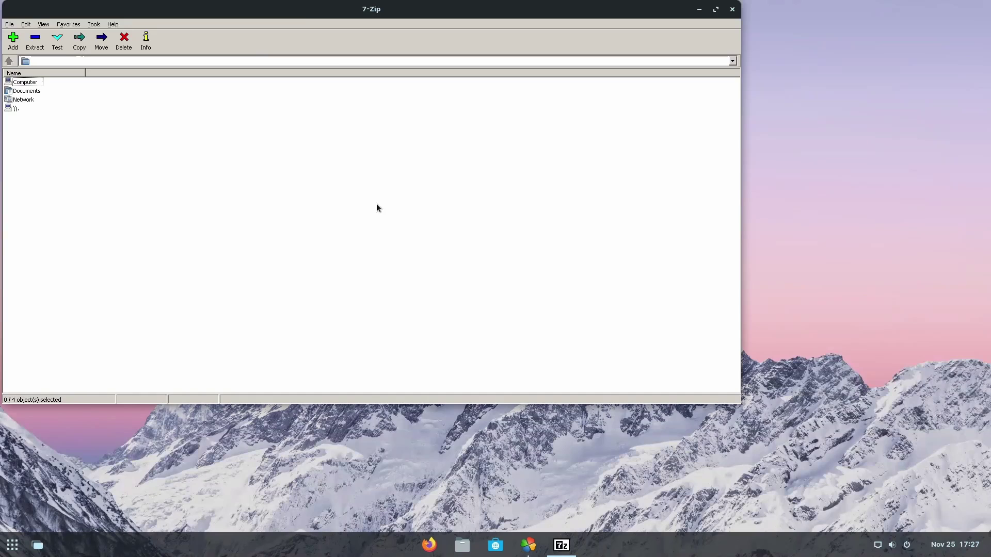
Center the running 7-Zip window, then close both 7-Zip and PlayOnLinux
{"action": "left_click_drag", "start_coordinate": [269, 7], "coordinate": [600, 77]}
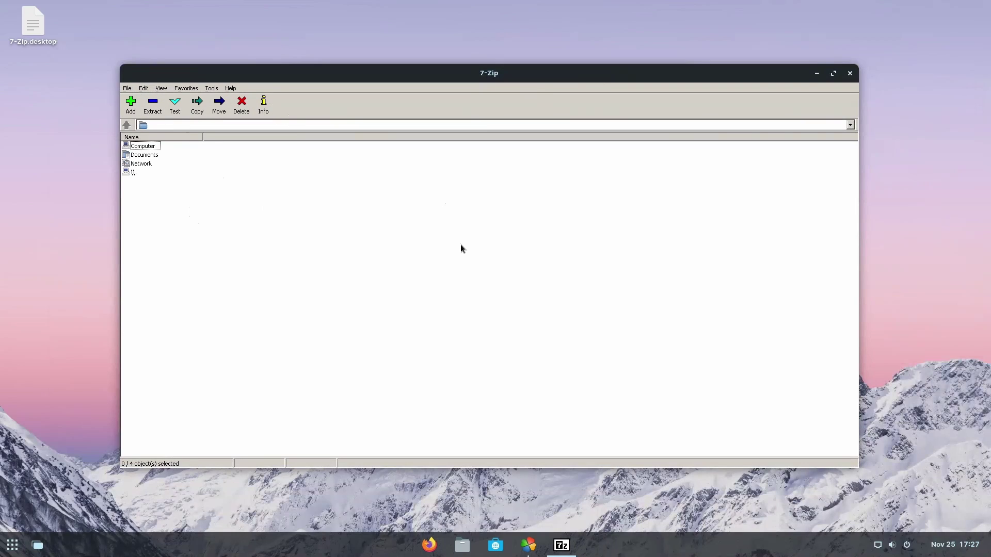
{"action": "left_click", "coordinate": [850, 73]}
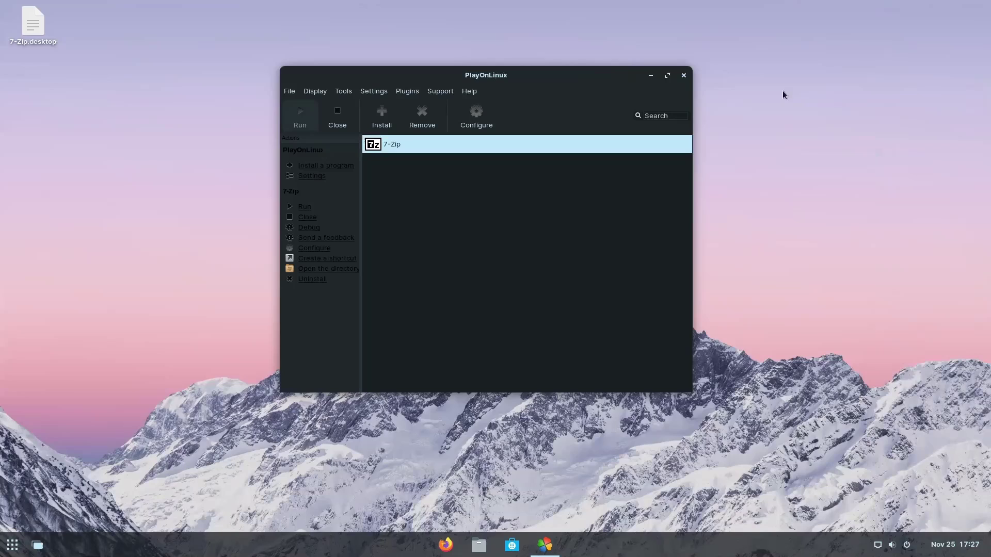
{"action": "left_click", "coordinate": [684, 75]}
{"action": "left_click", "coordinate": [554, 266]}
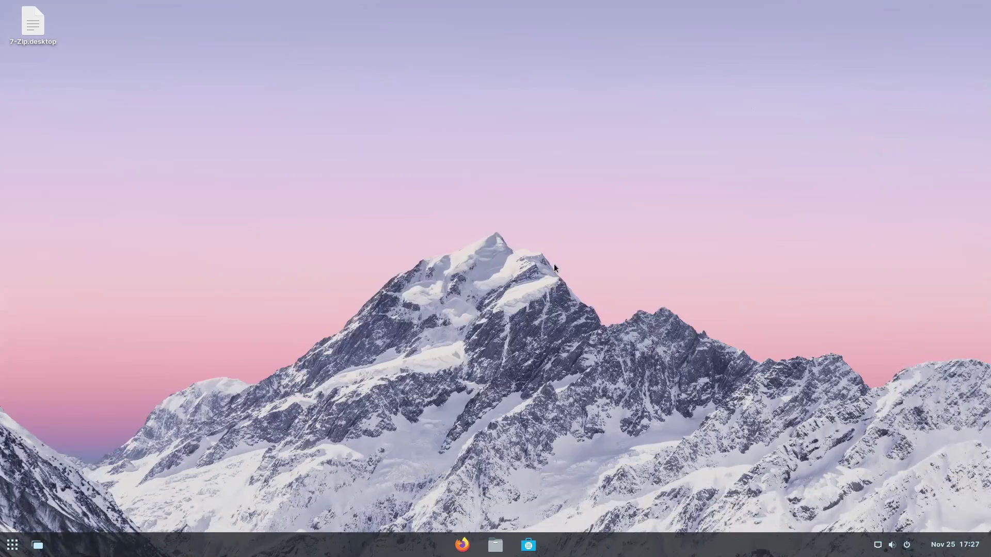